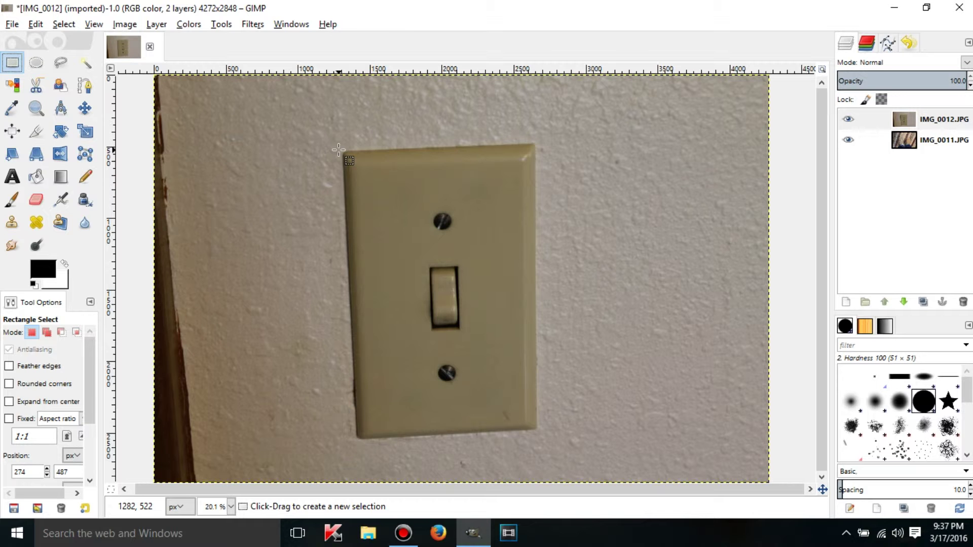
Step: Select a rectangle over most of the switch plate and the wall to its right, and paint black Paintbrush strokes within it
{"action": "left_click_drag", "start_coordinate": [339, 150], "coordinate": [638, 407]}
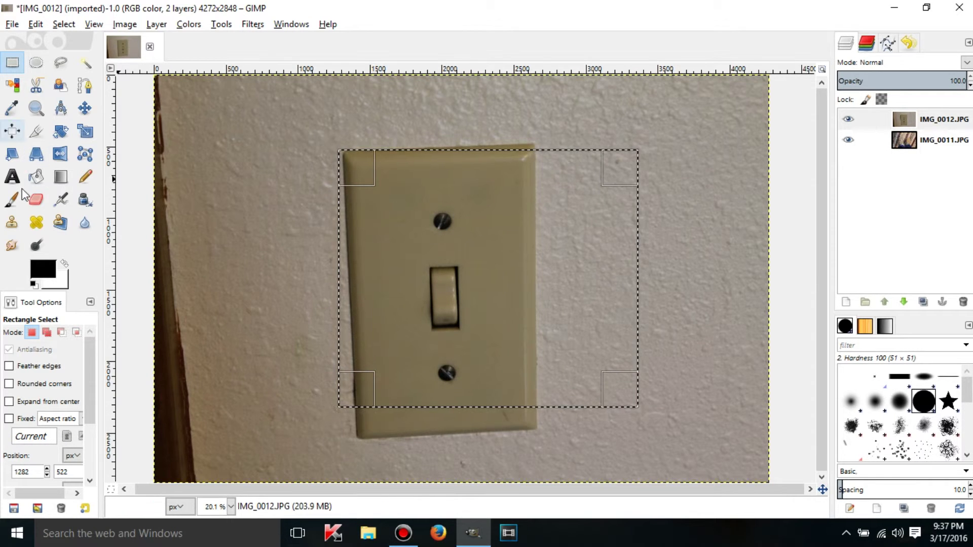
{"action": "left_click", "coordinate": [14, 200]}
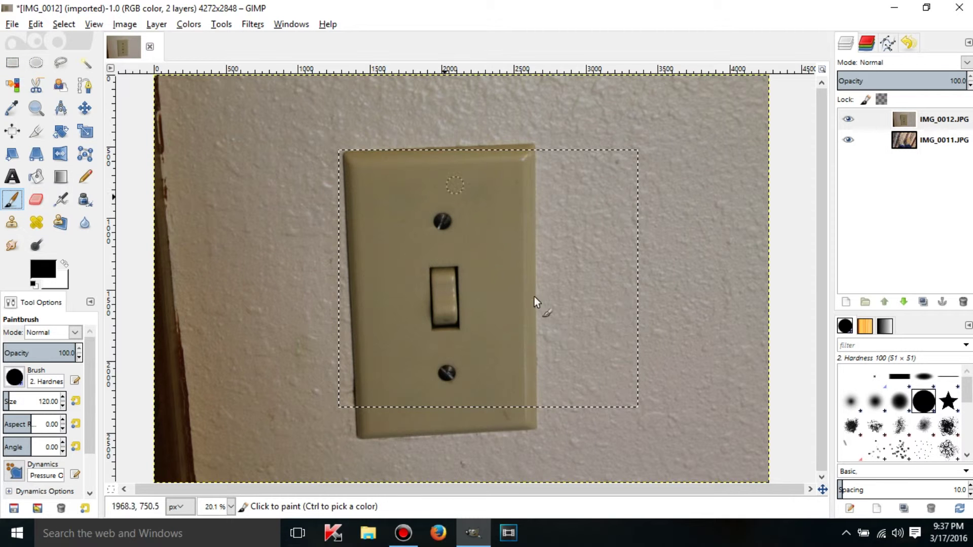
{"action": "mouse_move", "coordinate": [500, 205]}
{"action": "left_mouse_down"}
{"action": "mouse_move", "coordinate": [469, 209]}
{"action": "mouse_move", "coordinate": [467, 259]}
{"action": "mouse_move", "coordinate": [501, 294]}
{"action": "mouse_move", "coordinate": [468, 319]}
{"action": "mouse_move", "coordinate": [383, 255]}
{"action": "mouse_move", "coordinate": [419, 182]}
{"action": "mouse_move", "coordinate": [510, 174]}
{"action": "mouse_move", "coordinate": [553, 294]}
{"action": "left_mouse_up"}
{"action": "left_click_drag", "start_coordinate": [540, 330], "coordinate": [439, 403]}
{"action": "left_click_drag", "start_coordinate": [341, 405], "coordinate": [339, 406]}
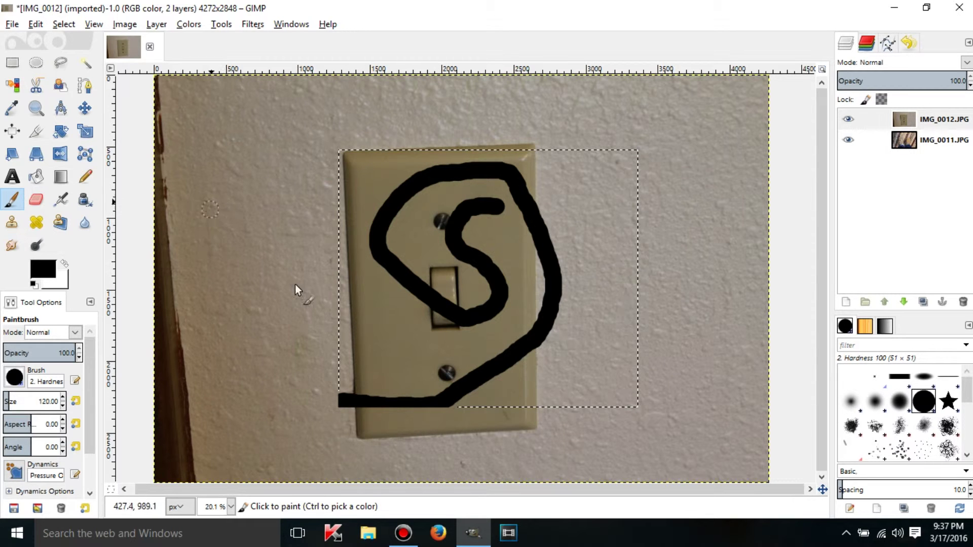
{"action": "left_click_drag", "start_coordinate": [343, 370], "coordinate": [345, 158]}
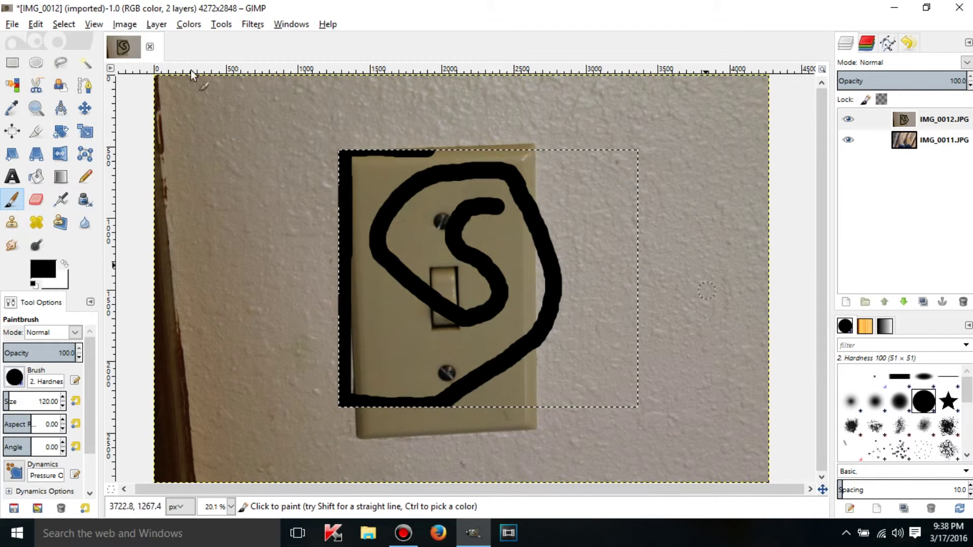
Step: Undo the black brush strokes painted inside the rectangular selection
{"action": "key", "text": "ctrl+z"}
{"action": "key", "text": "ctrl+z"}
{"action": "key", "text": "ctrl+z"}
{"action": "key", "text": "ctrl+z"}
{"action": "key", "text": "ctrl+z"}
{"action": "key", "text": "ctrl+z"}
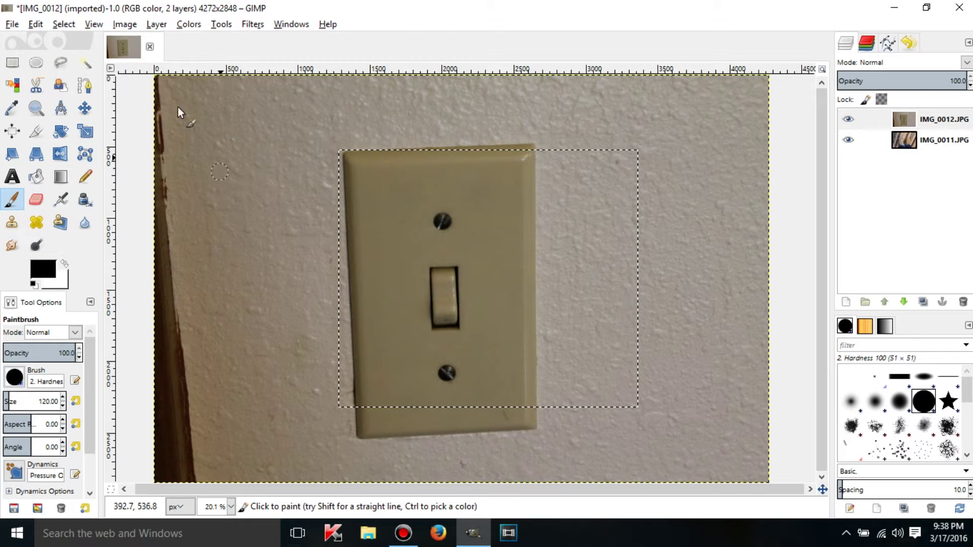
Step: Invert the selection and paint black freehand strokes on the wall to the left of and above the switch plate
{"action": "left_click", "coordinate": [63, 24]}
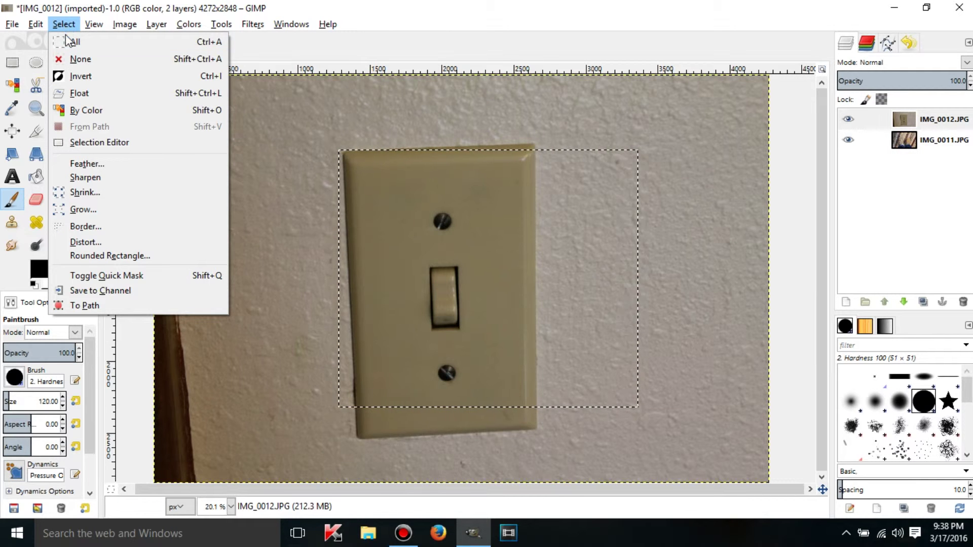
{"action": "left_click", "coordinate": [80, 76]}
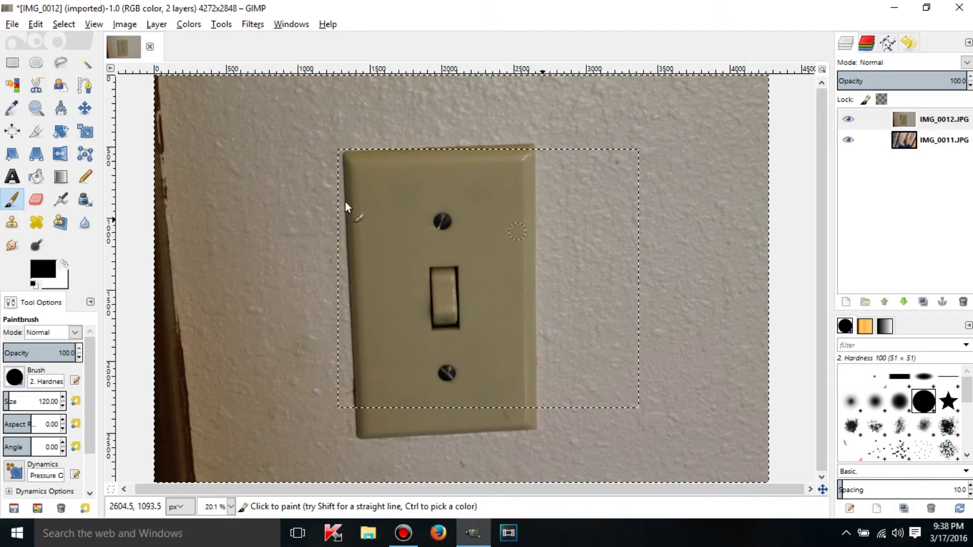
{"action": "mouse_move", "coordinate": [317, 134]}
{"action": "left_mouse_down"}
{"action": "mouse_move", "coordinate": [256, 159]}
{"action": "mouse_move", "coordinate": [290, 250]}
{"action": "mouse_move", "coordinate": [259, 280]}
{"action": "mouse_move", "coordinate": [257, 304]}
{"action": "left_mouse_up"}
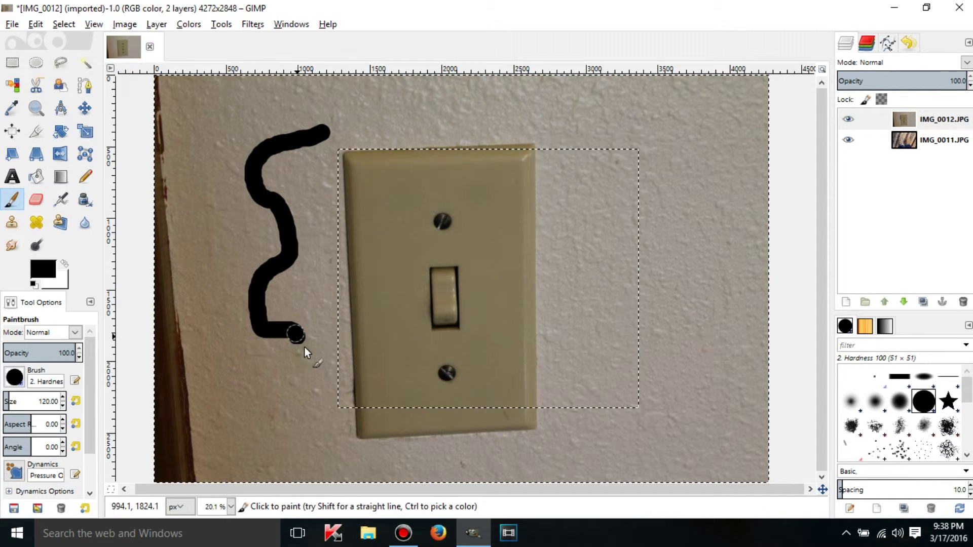
{"action": "mouse_move", "coordinate": [349, 333]}
{"action": "left_mouse_down"}
{"action": "mouse_move", "coordinate": [339, 284]}
{"action": "mouse_move", "coordinate": [336, 342]}
{"action": "mouse_move", "coordinate": [341, 162]}
{"action": "mouse_move", "coordinate": [331, 92]}
{"action": "mouse_move", "coordinate": [360, 187]}
{"action": "mouse_move", "coordinate": [345, 144]}
{"action": "left_mouse_up"}
{"action": "mouse_move", "coordinate": [524, 130]}
{"action": "left_mouse_down"}
{"action": "mouse_move", "coordinate": [626, 147]}
{"action": "mouse_move", "coordinate": [373, 153]}
{"action": "mouse_move", "coordinate": [572, 130]}
{"action": "mouse_move", "coordinate": [530, 135]}
{"action": "left_mouse_up"}
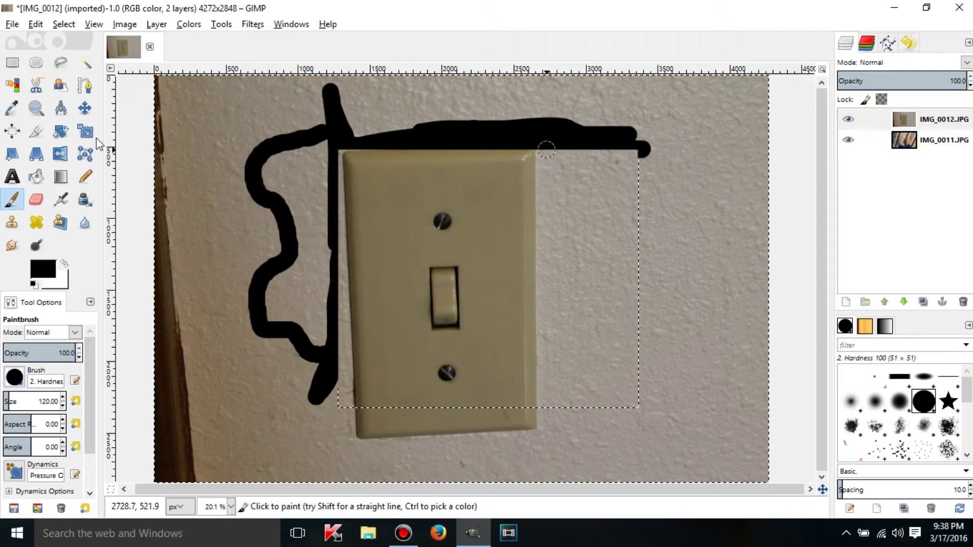
Step: Undo the brush strokes painted on the wall outside the rectangle
{"action": "key", "text": "ctrl+z"}
{"action": "key", "text": "ctrl+z"}
{"action": "key", "text": "ctrl+z"}
{"action": "key", "text": "ctrl+z"}
{"action": "key", "text": "ctrl+z"}
Step: Dismiss the inverted selection, select the entire image, and dismiss that selection as well
{"action": "left_click", "coordinate": [63, 24]}
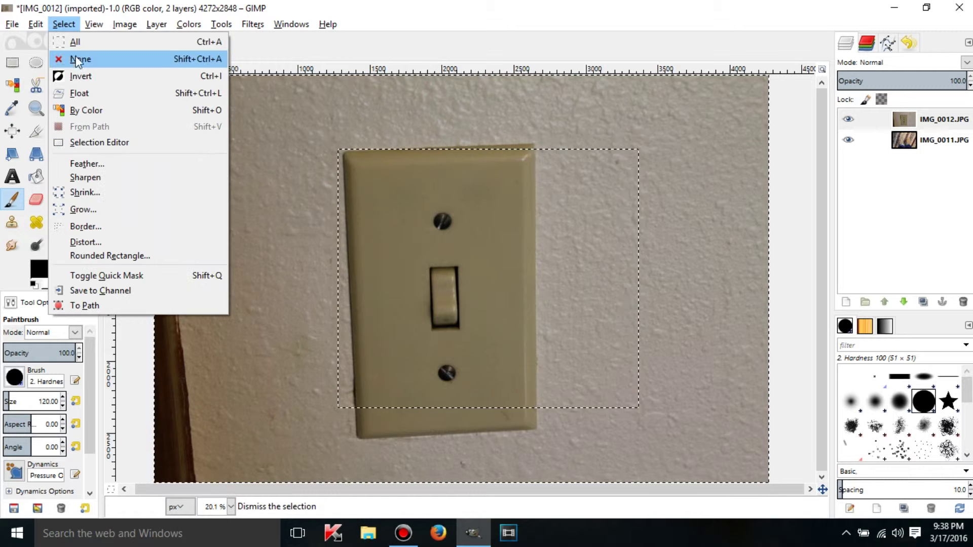
{"action": "left_click", "coordinate": [74, 59]}
{"action": "left_click", "coordinate": [61, 25]}
{"action": "left_click", "coordinate": [65, 40]}
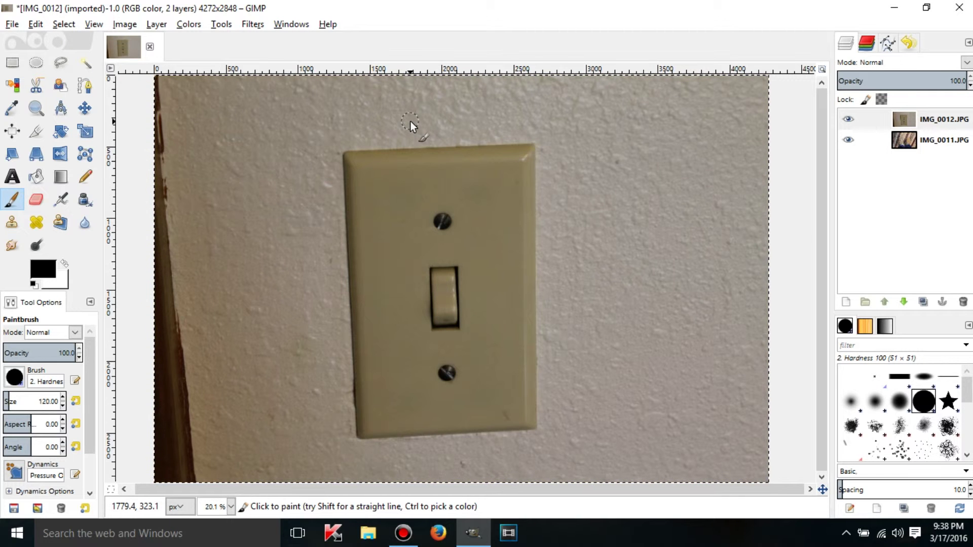
{"action": "left_click", "coordinate": [67, 28]}
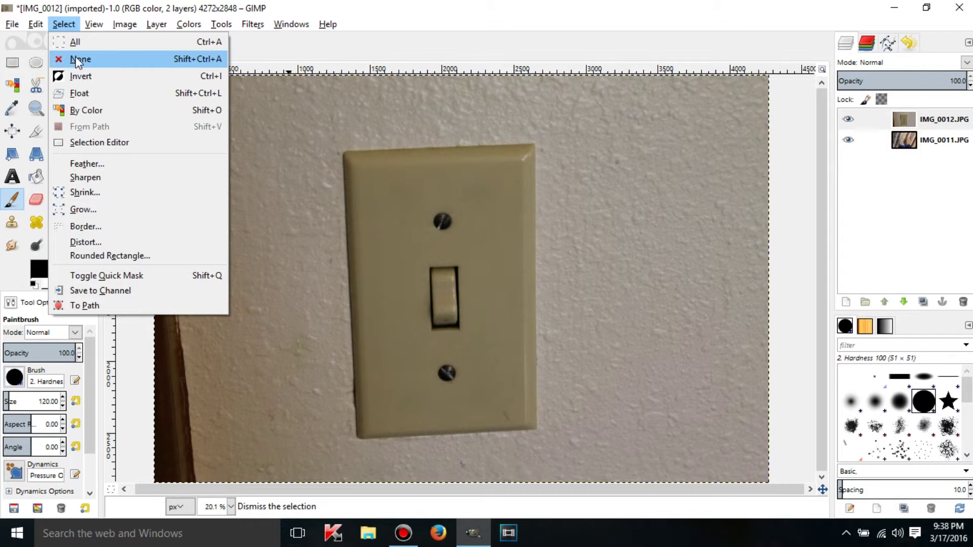
{"action": "left_click", "coordinate": [77, 59]}
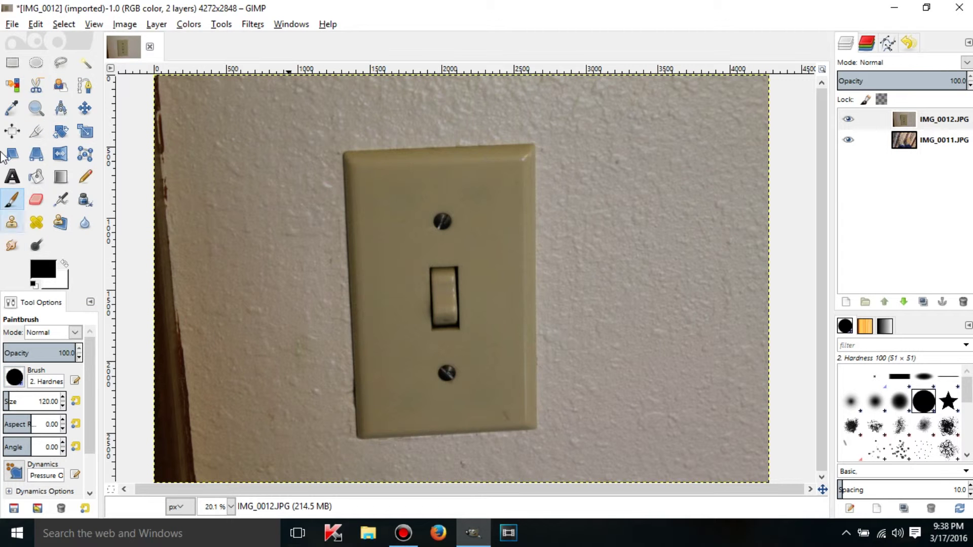
Step: Draw a rectangular selection across the middle of the switch plate and extend its left edge onto the wall
{"action": "left_click", "coordinate": [9, 63]}
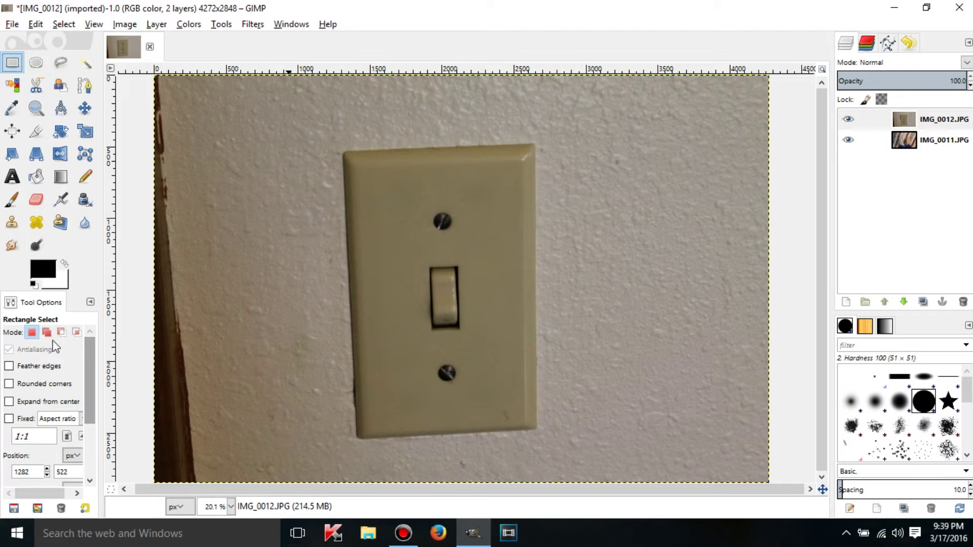
{"action": "left_click_drag", "start_coordinate": [325, 176], "coordinate": [581, 351]}
{"action": "left_click_drag", "start_coordinate": [357, 267], "coordinate": [304, 278]}
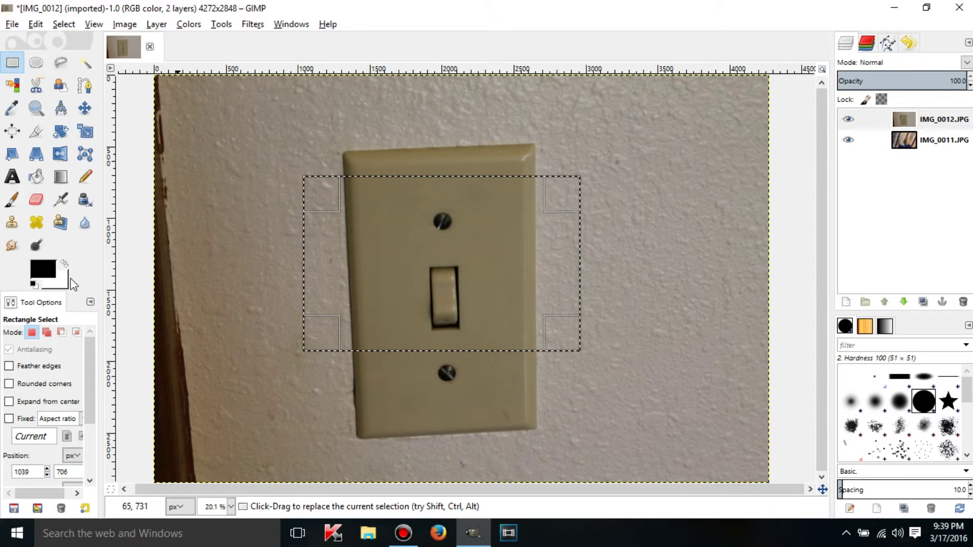
Step: Replace the selection with a rectangle left of the plate, and add overlapping or separate rectangles on the right wall and across the plate's upper part
{"action": "left_click", "coordinate": [33, 333]}
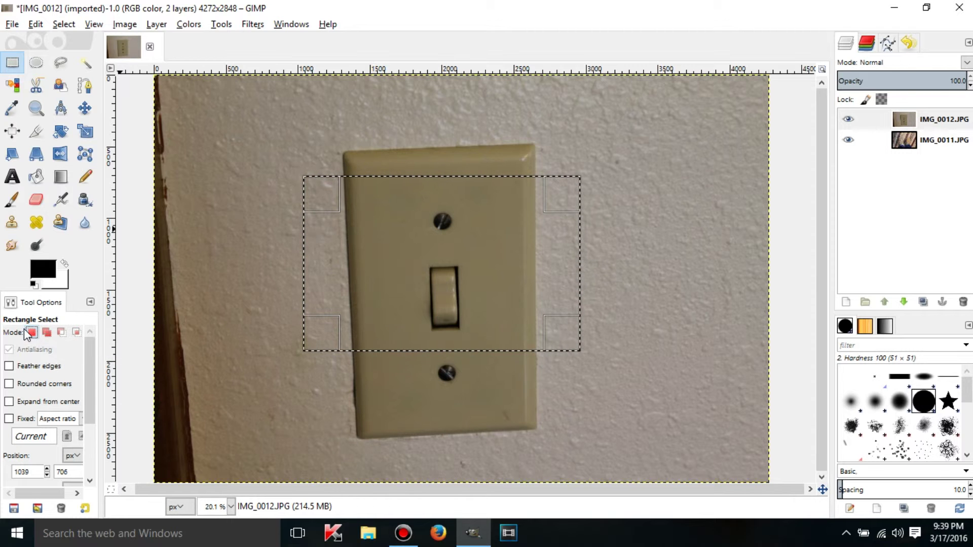
{"action": "left_click_drag", "start_coordinate": [192, 193], "coordinate": [356, 381]}
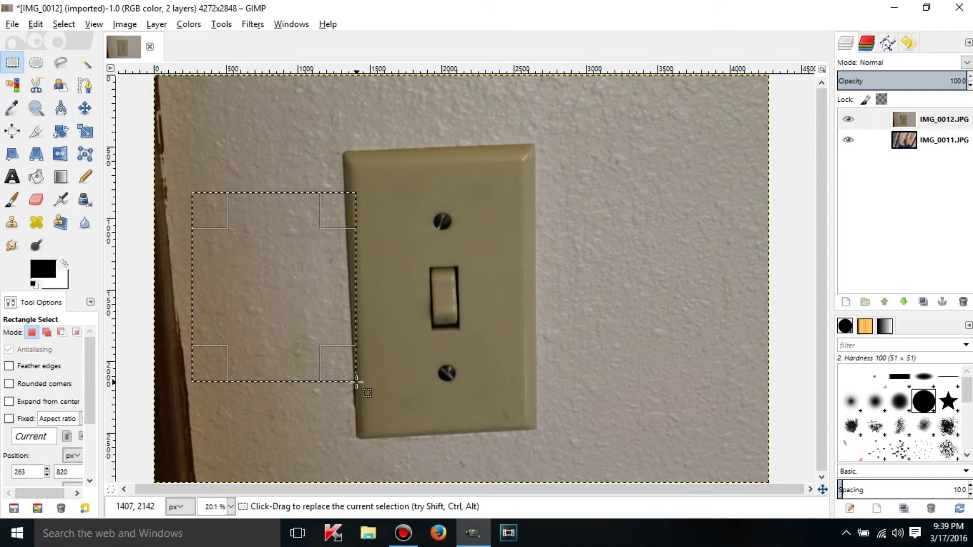
{"action": "left_click", "coordinate": [47, 332]}
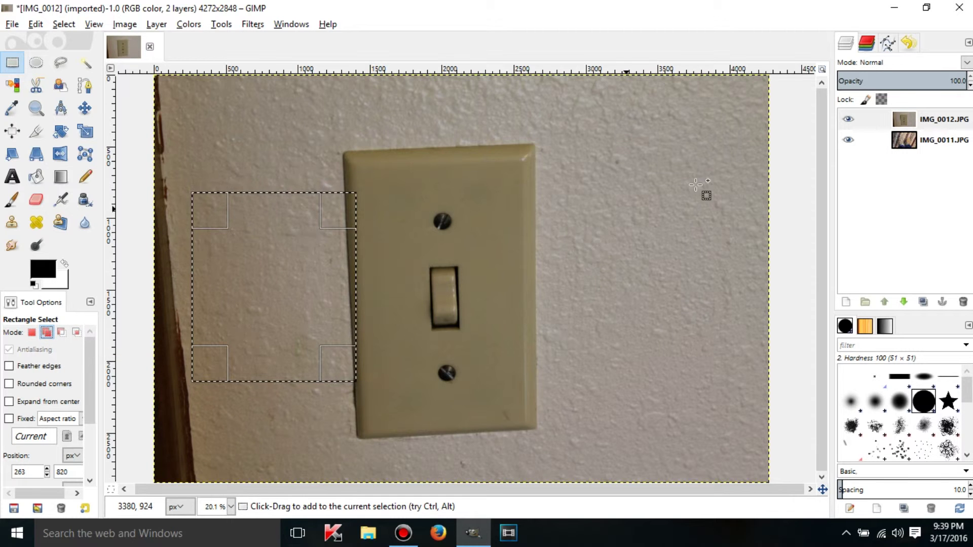
{"action": "left_click_drag", "start_coordinate": [705, 196], "coordinate": [541, 401]}
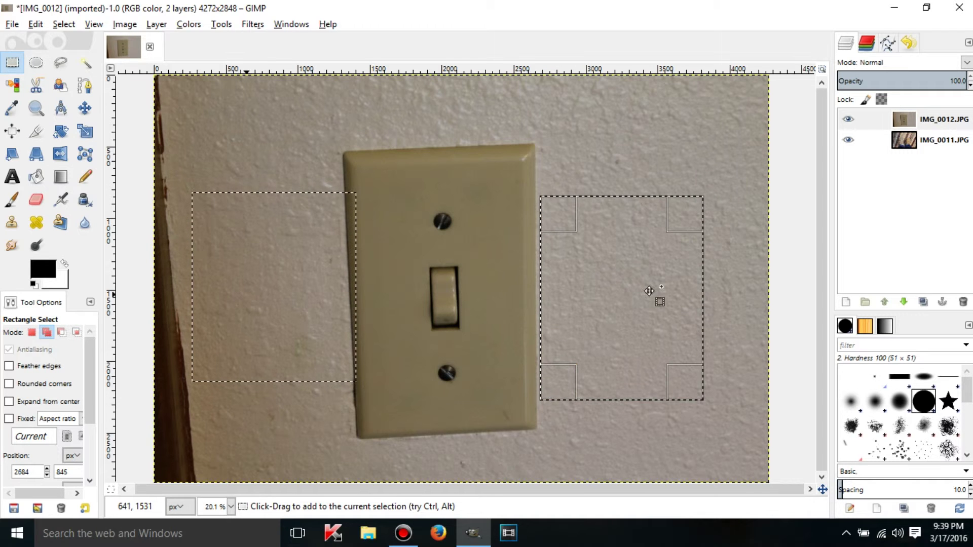
{"action": "left_click", "coordinate": [329, 152]}
{"action": "left_click_drag", "start_coordinate": [336, 172], "coordinate": [581, 246]}
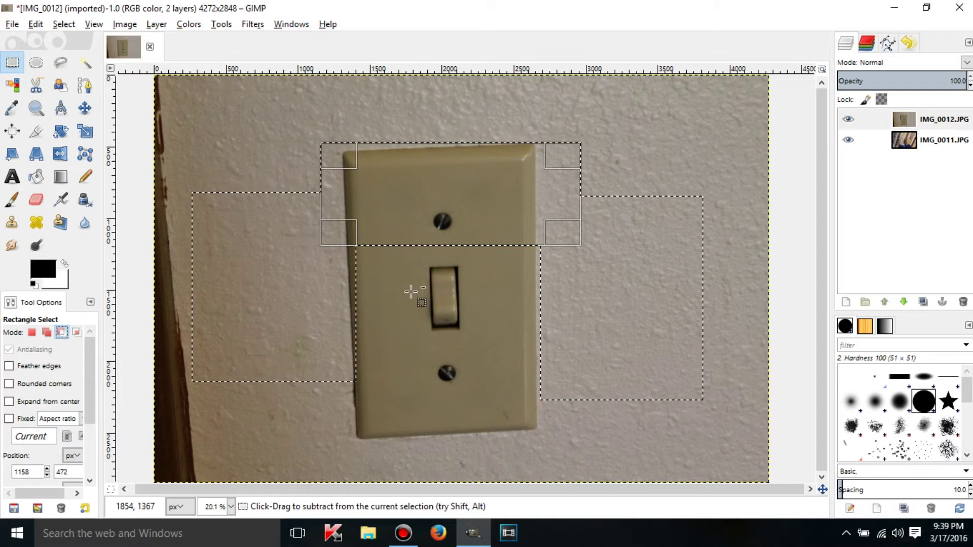
Step: Subtract a small rectangle around the plate's upper screw from the combined selection
{"action": "left_click_drag", "start_coordinate": [400, 289], "coordinate": [475, 202]}
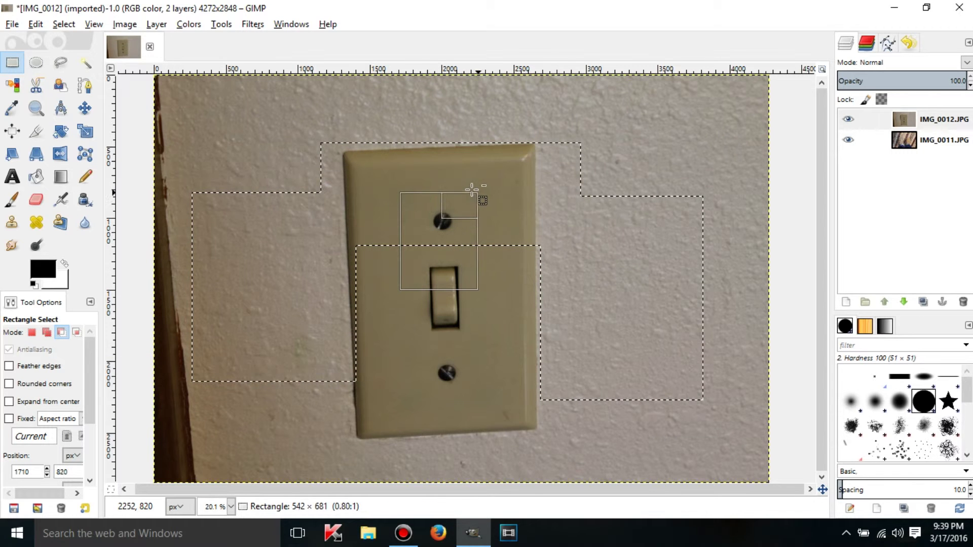
{"action": "left_click_drag", "start_coordinate": [472, 190], "coordinate": [472, 190]}
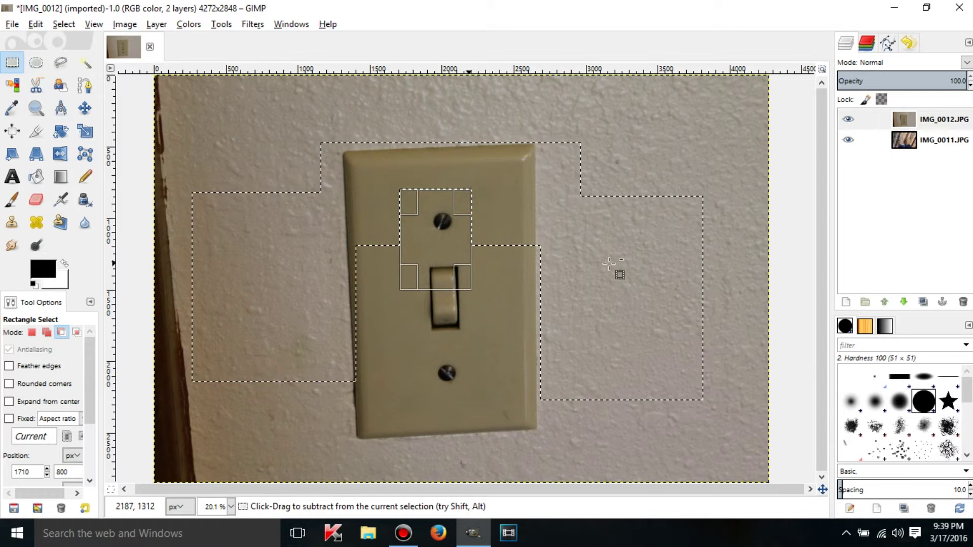
Step: Intersect the combined selection with a rectangle about 959 × 1401 px spanning the plate's lower left side and adjoining wall
{"action": "left_click", "coordinate": [76, 332]}
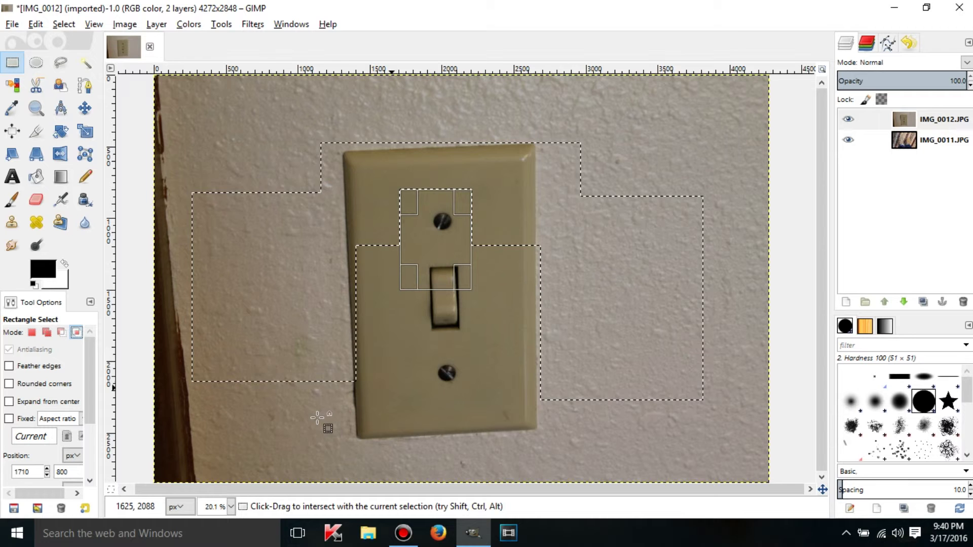
{"action": "left_click_drag", "start_coordinate": [279, 427], "coordinate": [380, 136]}
{"action": "left_click_drag", "start_coordinate": [337, 415], "coordinate": [391, 292]}
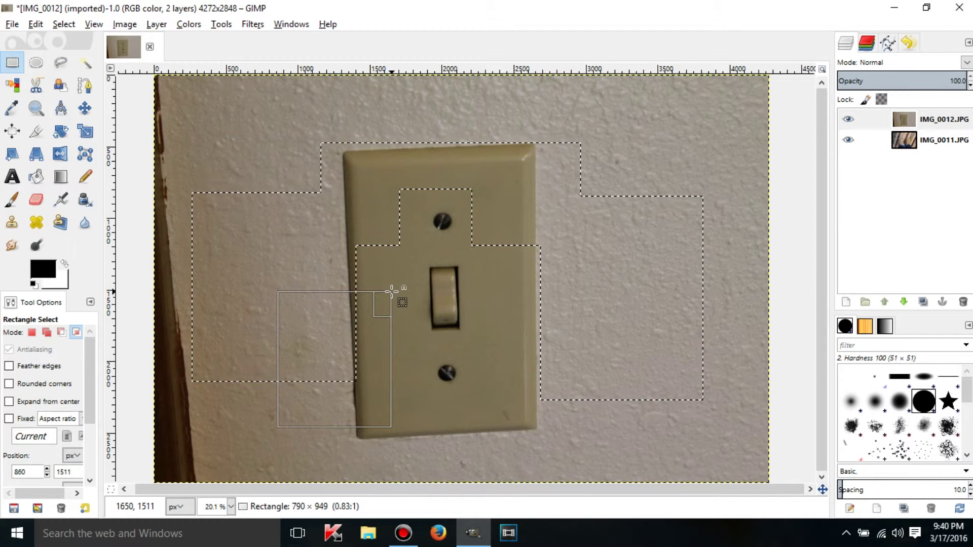
{"action": "left_click_drag", "start_coordinate": [396, 279], "coordinate": [416, 226]}
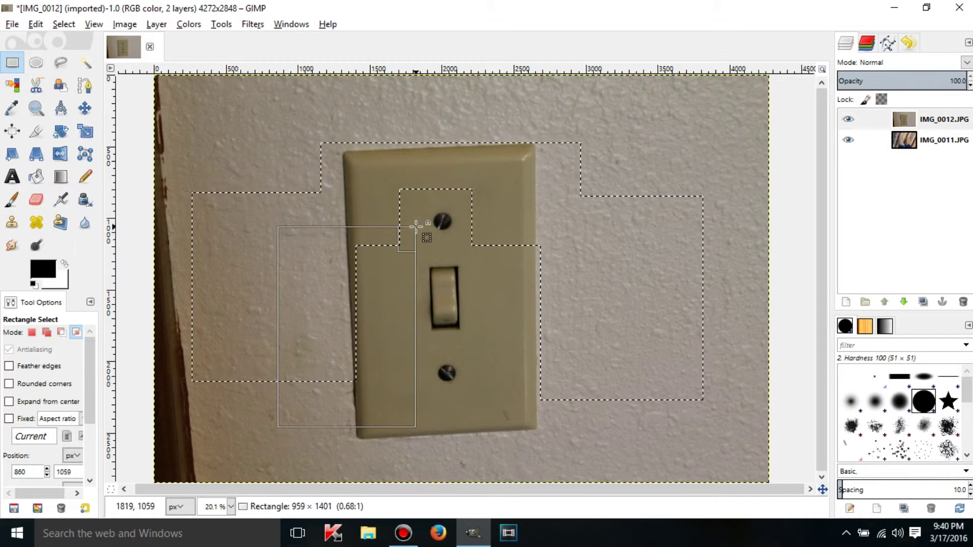
{"action": "left_click_drag", "start_coordinate": [416, 226], "coordinate": [415, 226]}
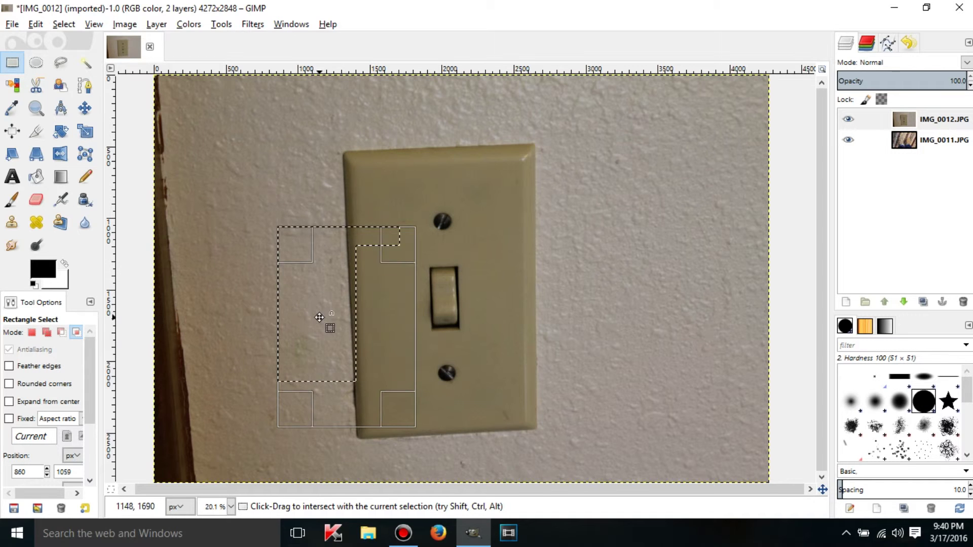
Step: Dismiss the intersected selection
{"action": "left_click_drag", "start_coordinate": [90, 372], "coordinate": [83, 402]}
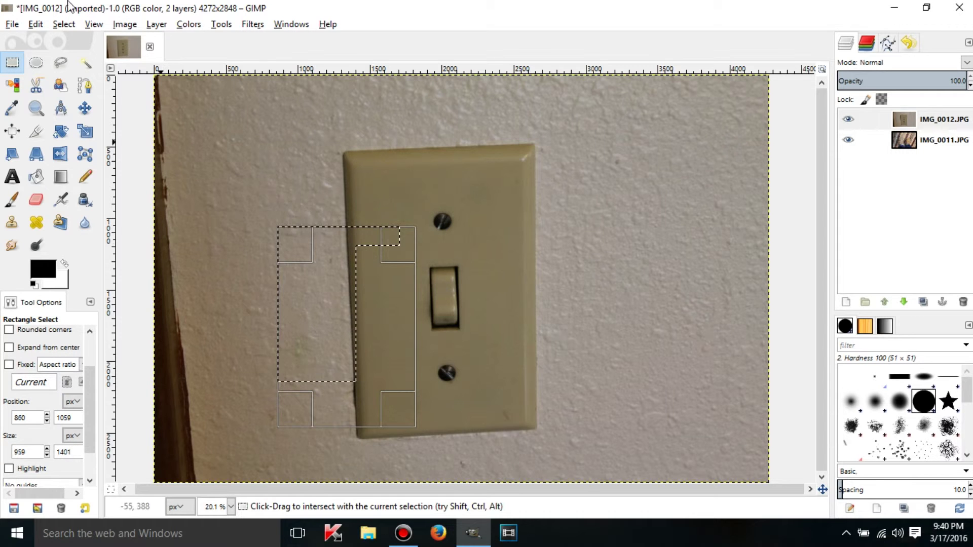
{"action": "left_click", "coordinate": [62, 24]}
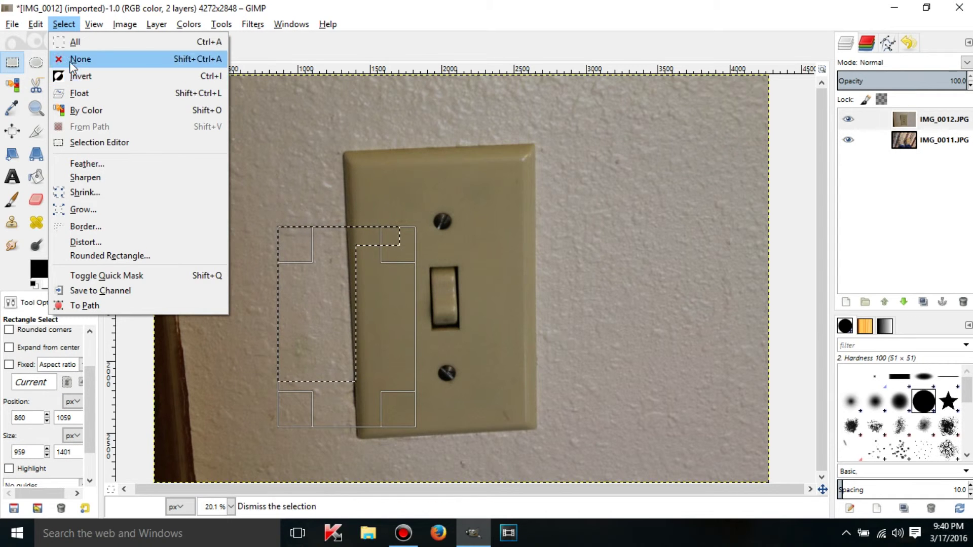
{"action": "left_click", "coordinate": [69, 60]}
Step: Draw a rectangle about 1049 × 1840 px over the plate's upper left portion, and set the selection mode to replace
{"action": "left_click", "coordinate": [289, 374]}
{"action": "left_click_drag", "start_coordinate": [449, 186], "coordinate": [439, 111]}
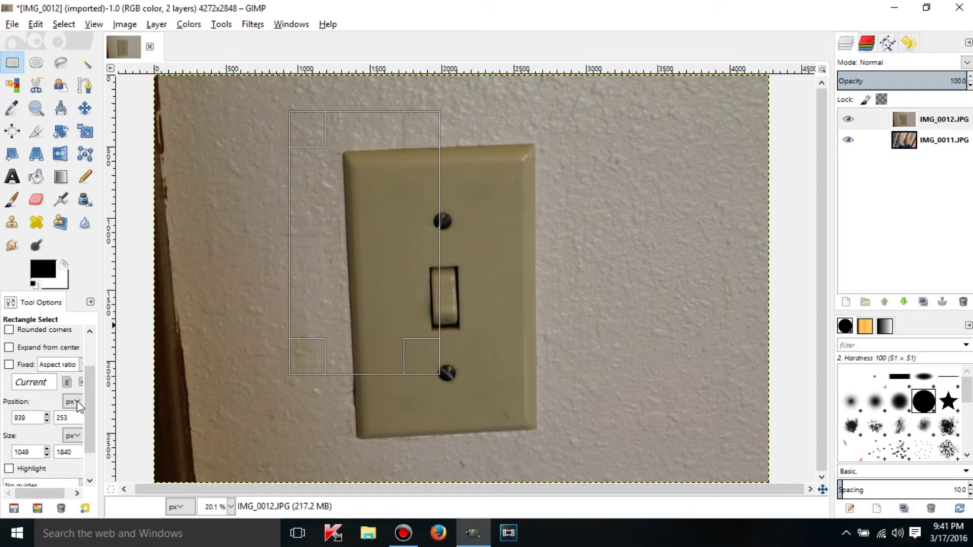
{"action": "scroll", "coordinate": [95, 355], "scroll_direction": "up", "scroll_amount": 3}
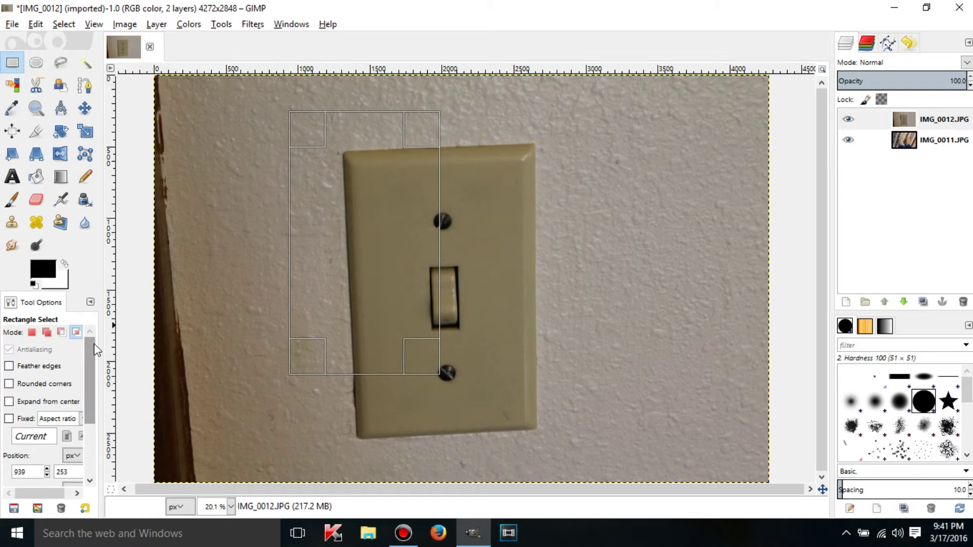
{"action": "left_click", "coordinate": [32, 332]}
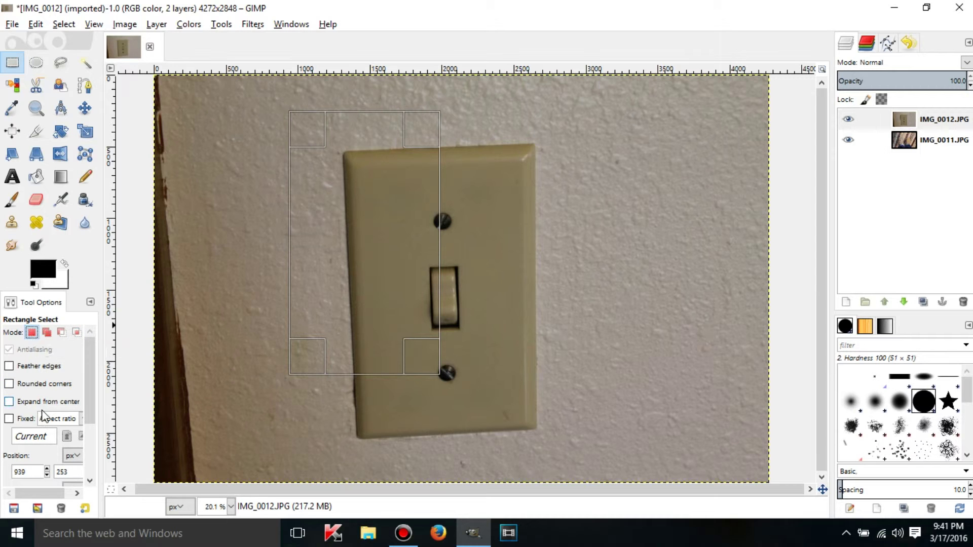
Step: Fix the aspect ratio to the current one and draw a selection about 915 × 1604 px over the plate's right edge
{"action": "left_click", "coordinate": [9, 420]}
{"action": "left_click_drag", "start_coordinate": [613, 370], "coordinate": [482, 217]}
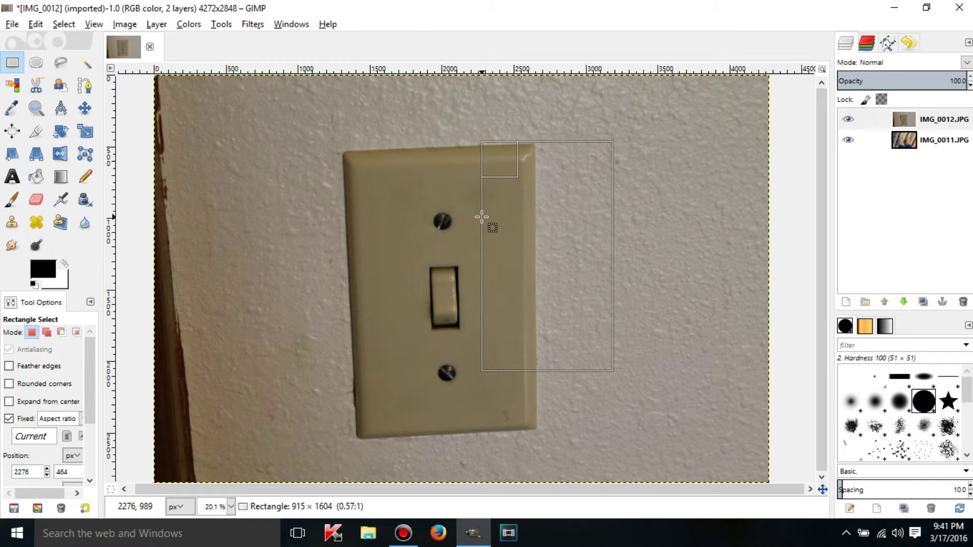
{"action": "left_click_drag", "start_coordinate": [482, 217], "coordinate": [481, 217]}
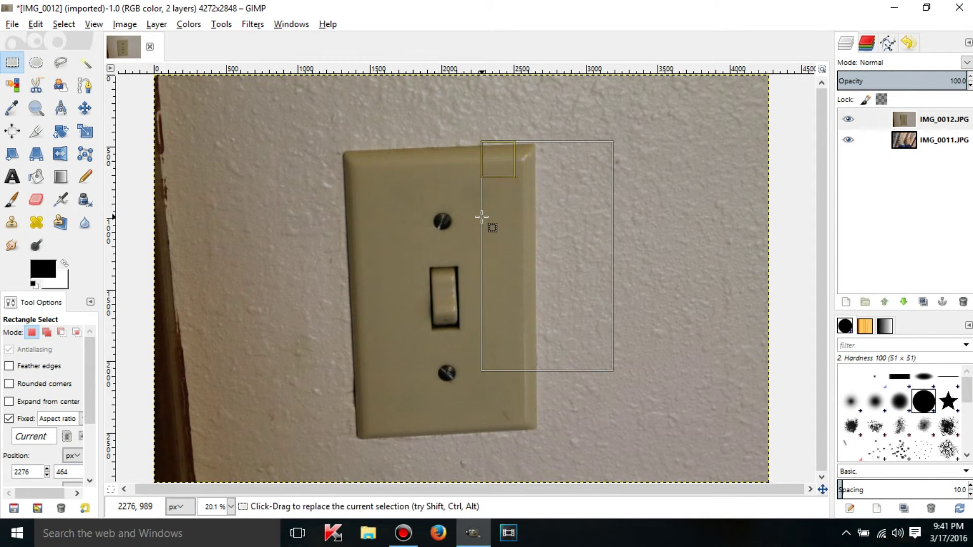
Step: Set the fixed aspect ratio to 1:1 and draw a square selection spanning the plate's left half and the adjoining wall
{"action": "left_click", "coordinate": [23, 438]}
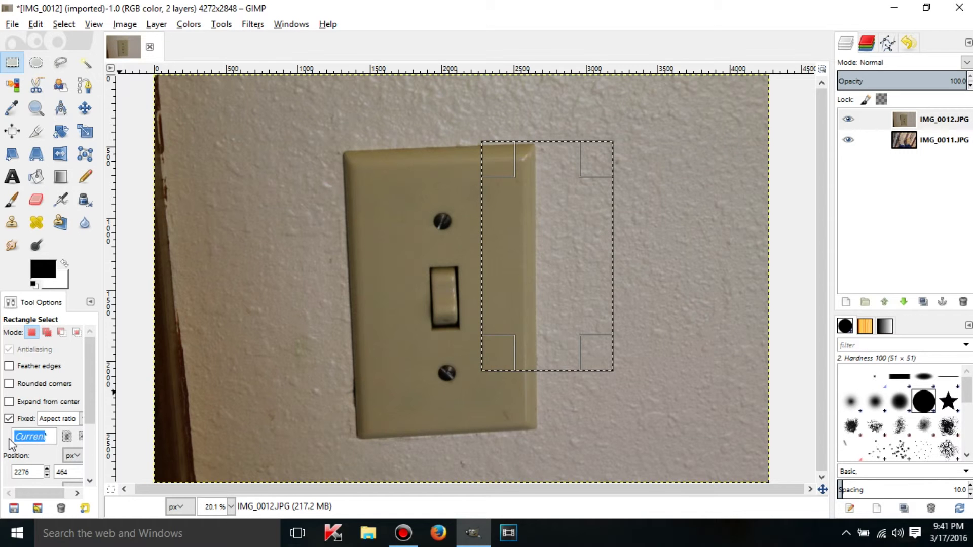
{"action": "type", "text": "1"}
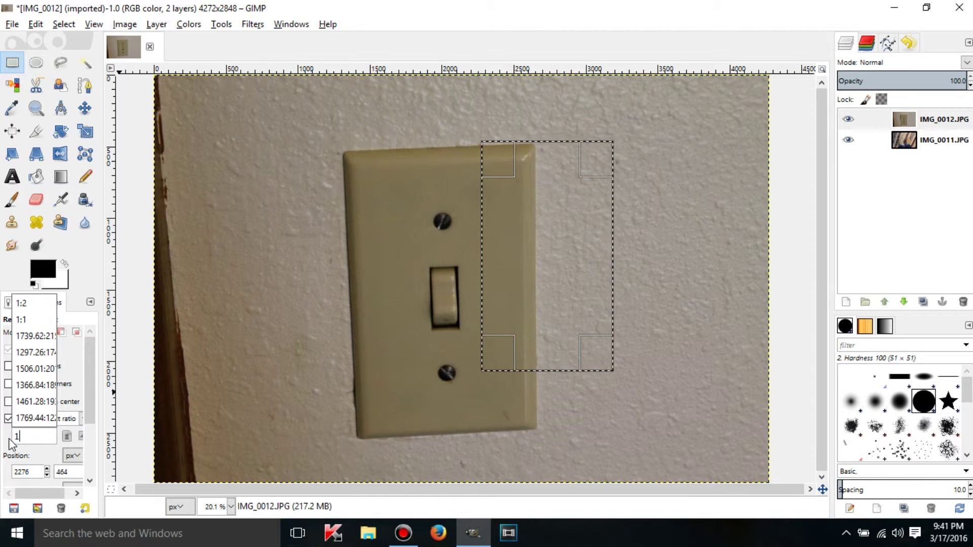
{"action": "type", "text": ":1"}
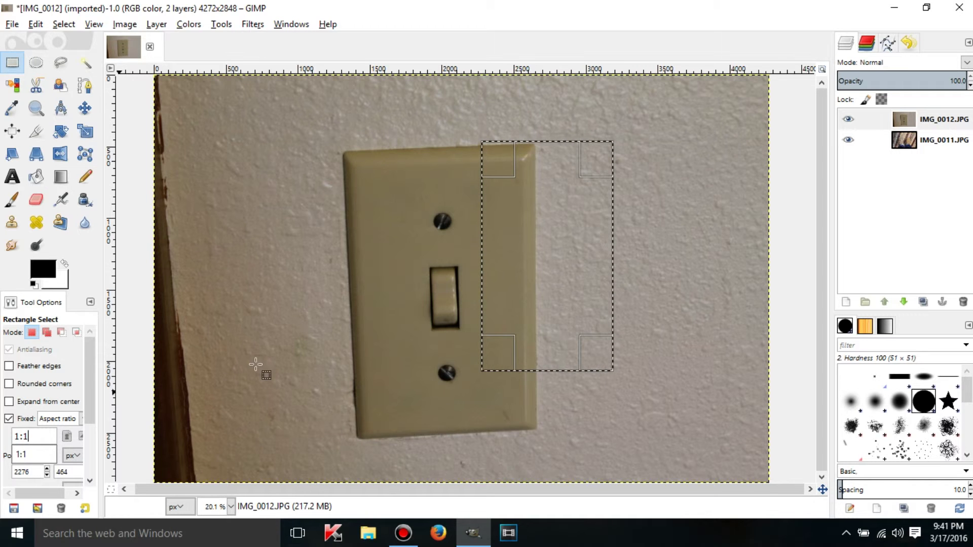
{"action": "left_click_drag", "start_coordinate": [254, 404], "coordinate": [397, 188]}
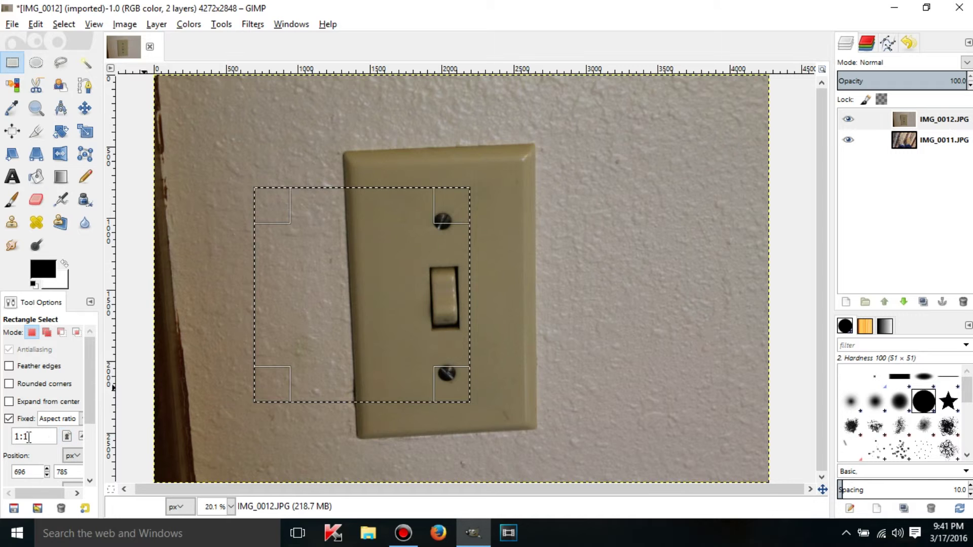
Step: Set the fixed aspect ratio to 1:2 and draw a tall selection on the bare wall right of the plate
{"action": "key", "text": "BackSpace"}
{"action": "type", "text": "2"}
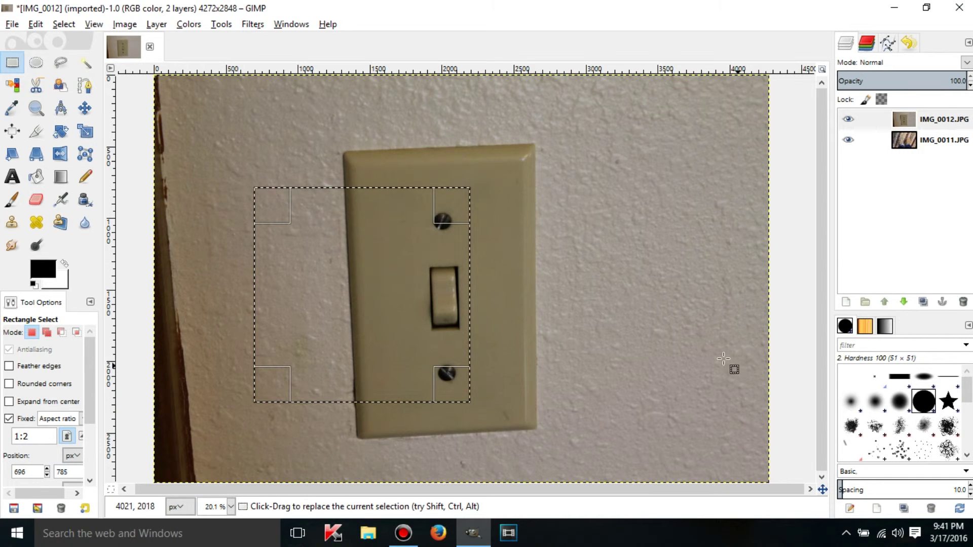
{"action": "left_click_drag", "start_coordinate": [531, 185], "coordinate": [584, 254]}
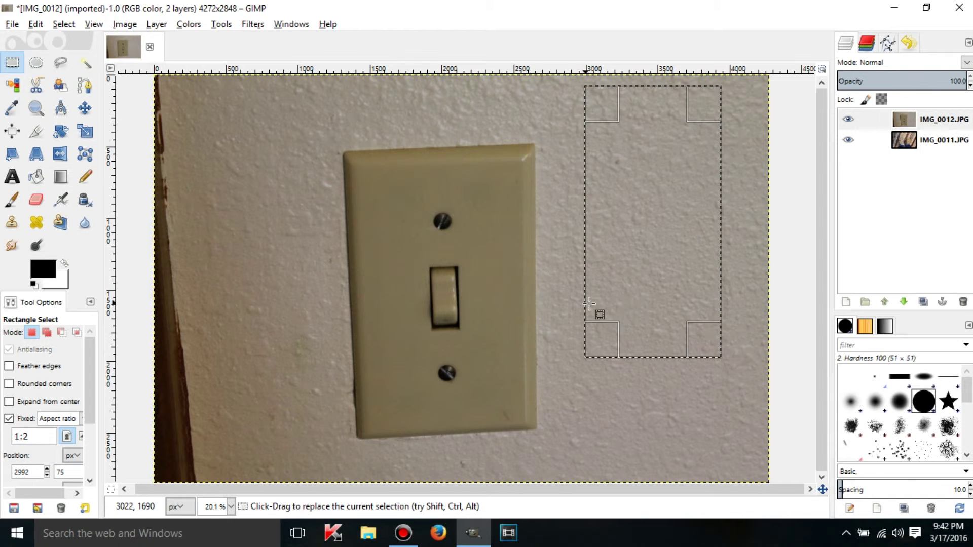
Step: Draw a selection at a fixed 2:1 ratio across the plate's upper half, and replace it with a 9:1 strip across the lower screw
{"action": "left_click_drag", "start_coordinate": [31, 436], "coordinate": [6, 443]}
{"action": "type", "text": "2"}
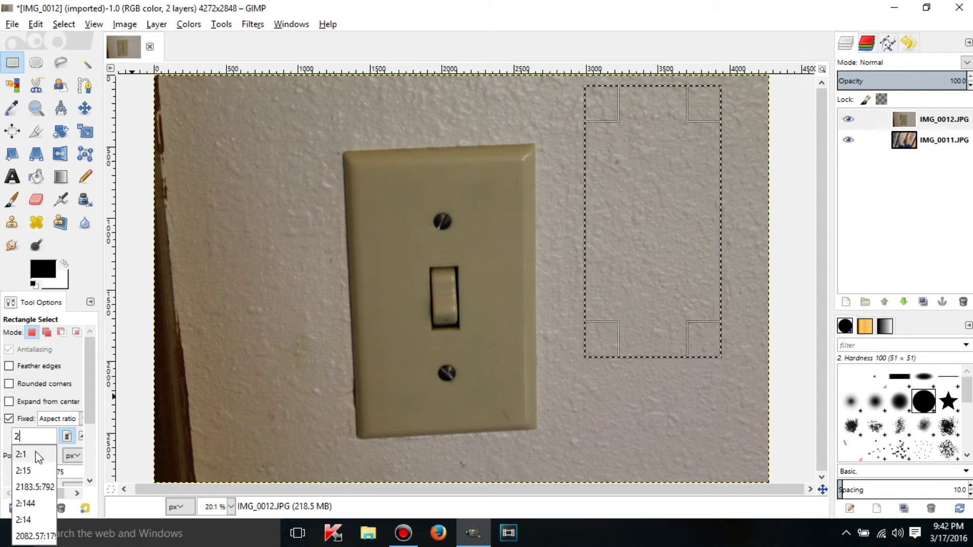
{"action": "left_click", "coordinate": [23, 454]}
{"action": "left_click_drag", "start_coordinate": [647, 159], "coordinate": [433, 291]}
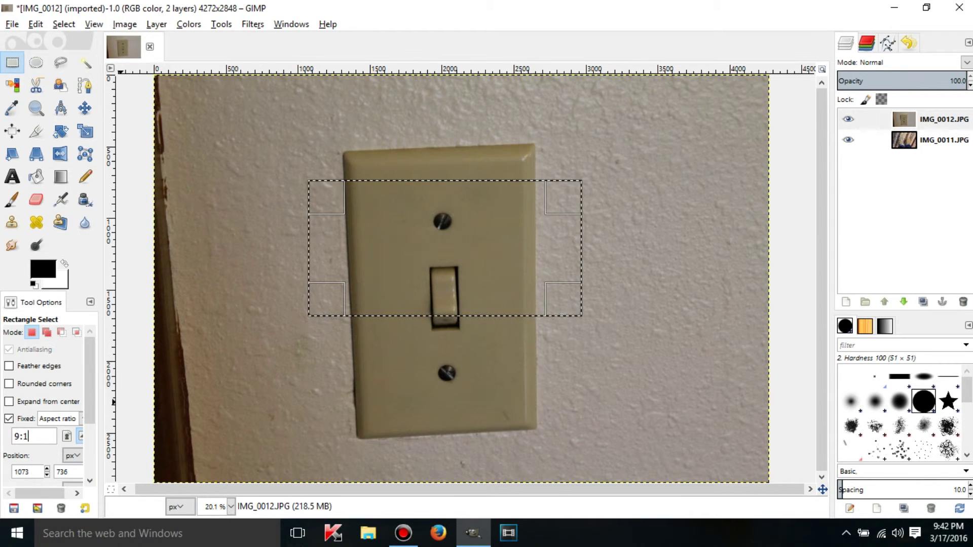
{"action": "left_click_drag", "start_coordinate": [281, 377], "coordinate": [306, 341]}
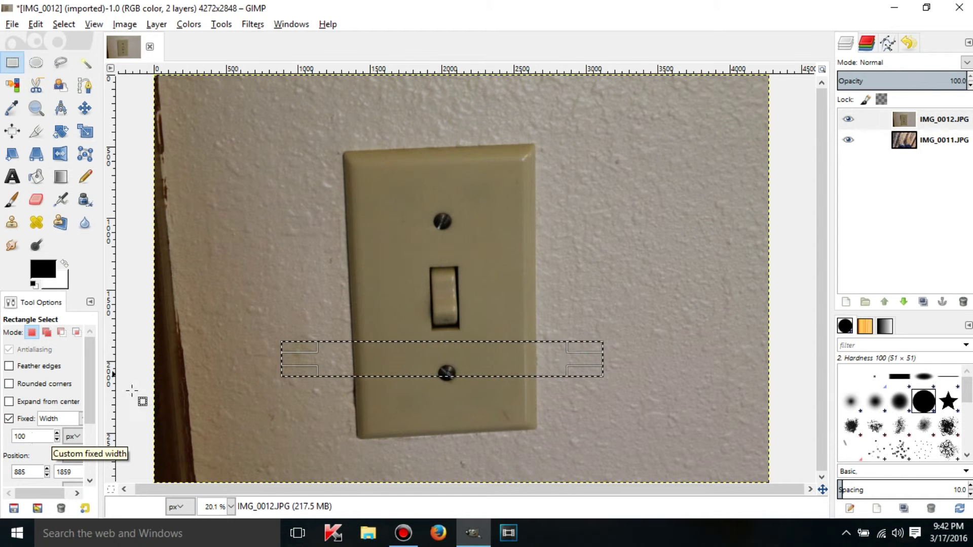
Step: Draw a strip with a fixed width of 100 px on the wall left of the plate, and replace it with a 1000 px wide selection
{"action": "left_click_drag", "start_coordinate": [259, 303], "coordinate": [243, 130]}
{"action": "left_click_drag", "start_coordinate": [242, 208], "coordinate": [219, 222]}
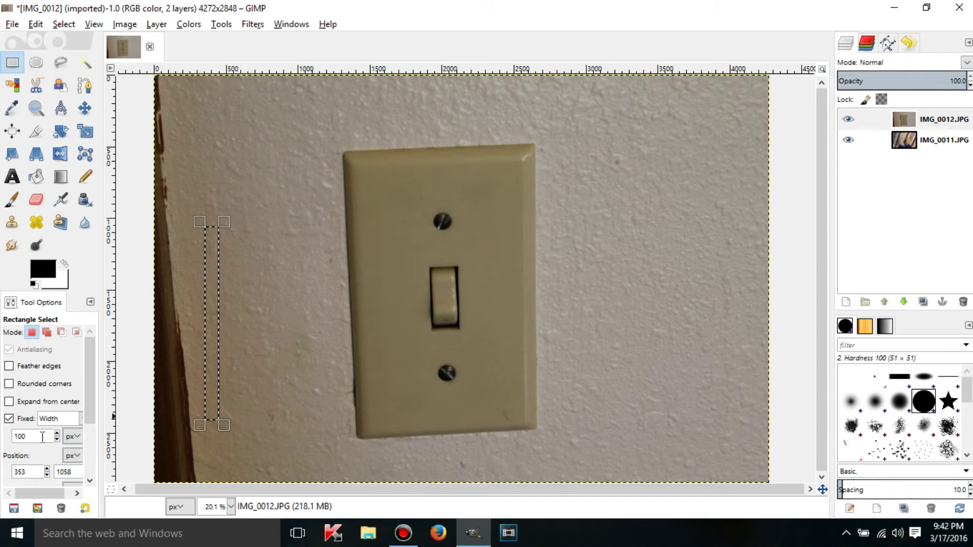
{"action": "left_click_drag", "start_coordinate": [323, 408], "coordinate": [473, 140]}
Step: Fix the selection size at 100x100 px and place the small square just above the switch toggle
{"action": "left_click", "coordinate": [58, 418]}
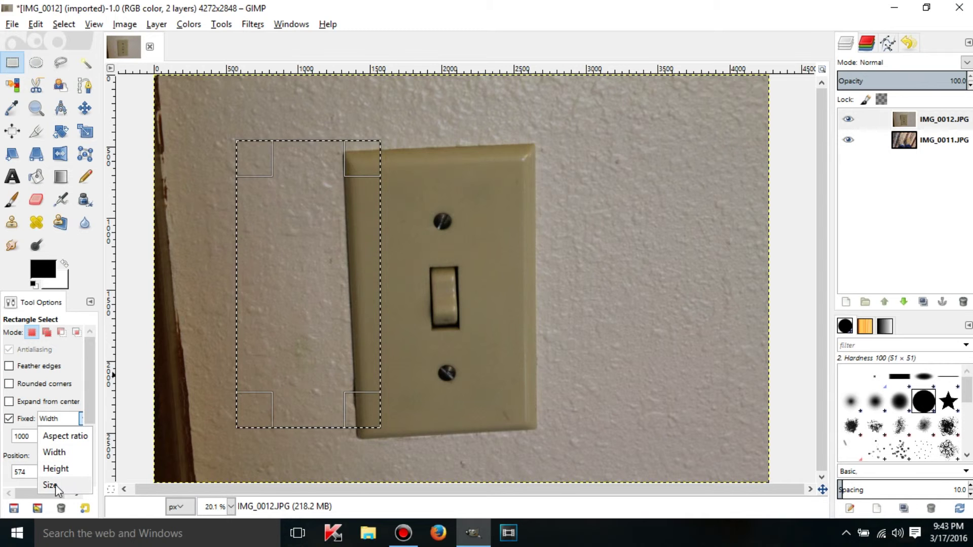
{"action": "left_click", "coordinate": [56, 485]}
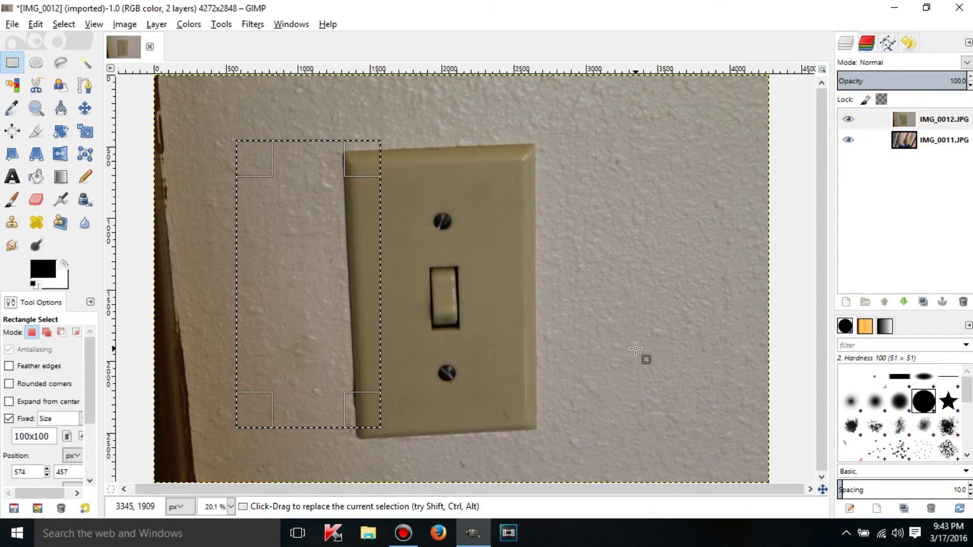
{"action": "left_click_drag", "start_coordinate": [643, 352], "coordinate": [466, 271]}
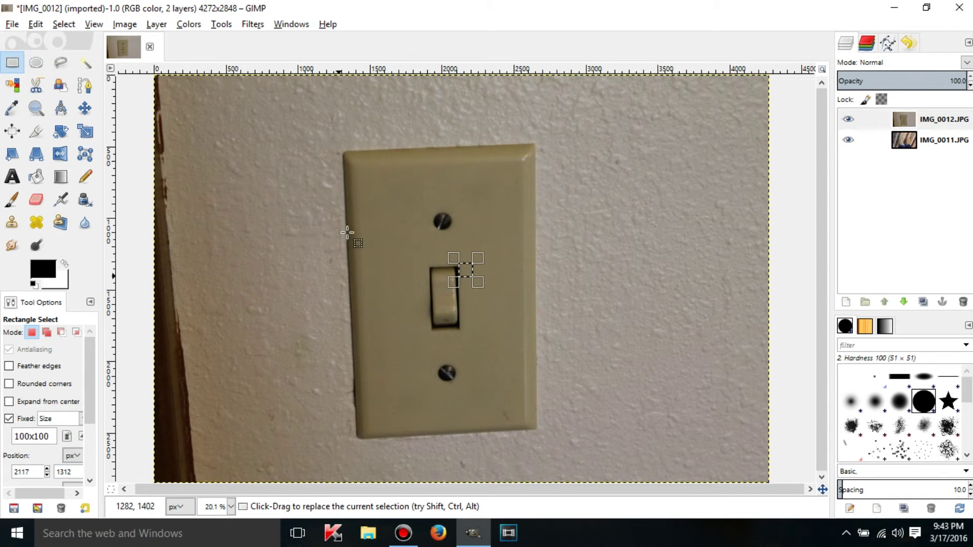
{"action": "left_click_drag", "start_coordinate": [469, 272], "coordinate": [462, 251]}
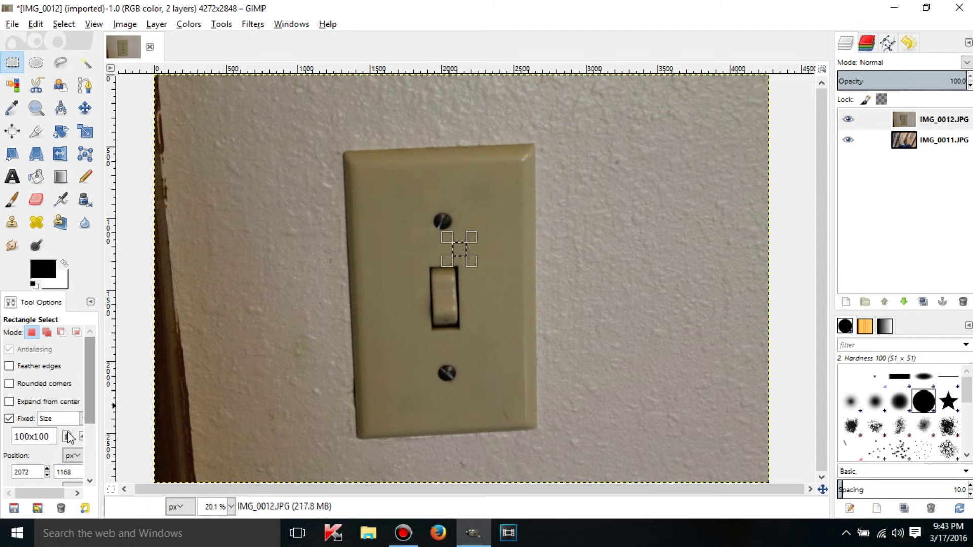
Step: Place a fixed 400x3000 px selection over the switch toggle, and replace it with a 400x2000 px one along the plate's left edge
{"action": "double_click", "coordinate": [27, 439]}
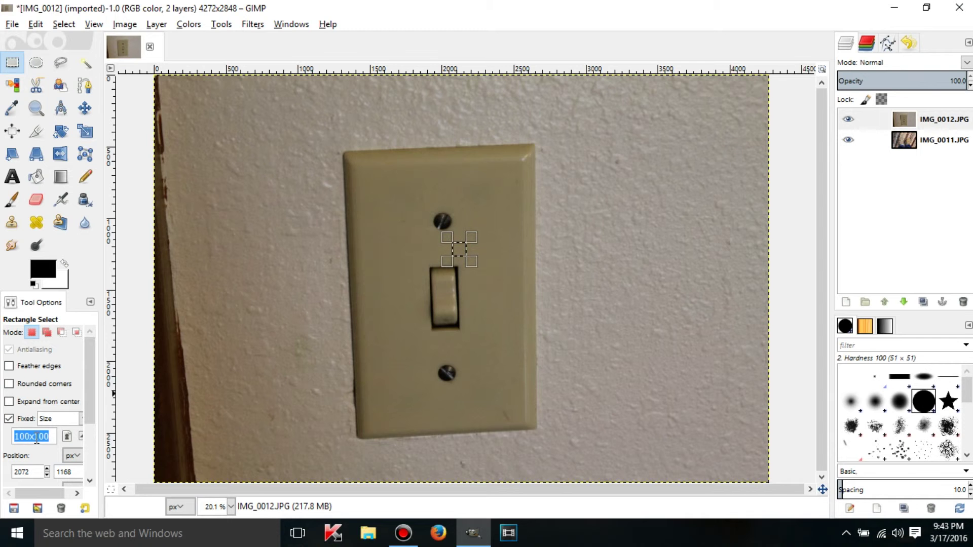
{"action": "type", "text": "40"}
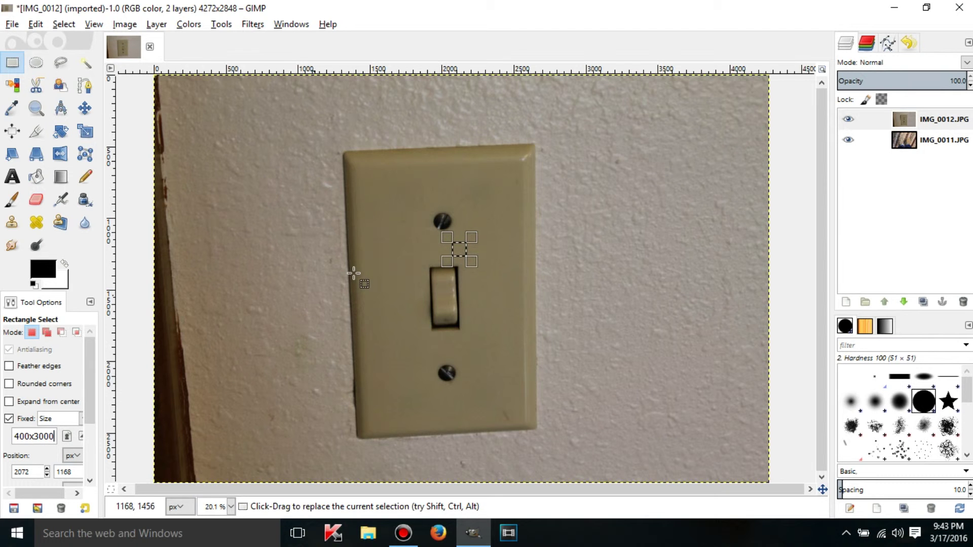
{"action": "left_click_drag", "start_coordinate": [353, 273], "coordinate": [462, 242]}
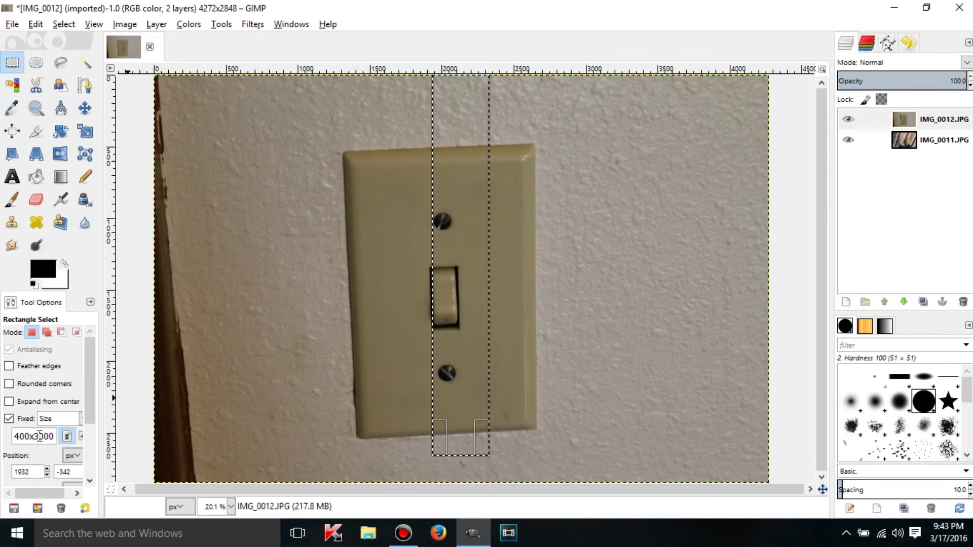
{"action": "left_click_drag", "start_coordinate": [368, 307], "coordinate": [351, 97]}
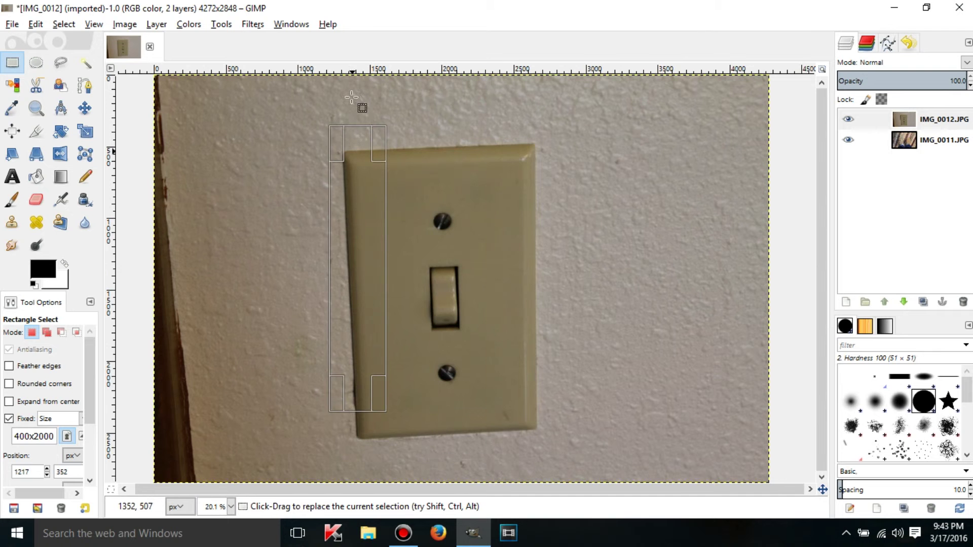
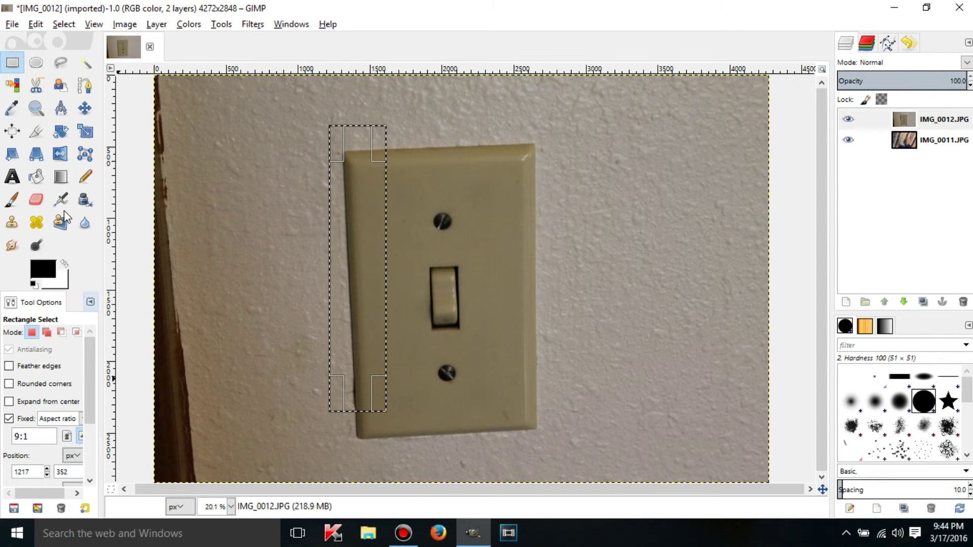
Step: Clear the rectangular selection and draw a wide ellipse selection over the plate's upper half and the wall on both sides
{"action": "left_click", "coordinate": [39, 66]}
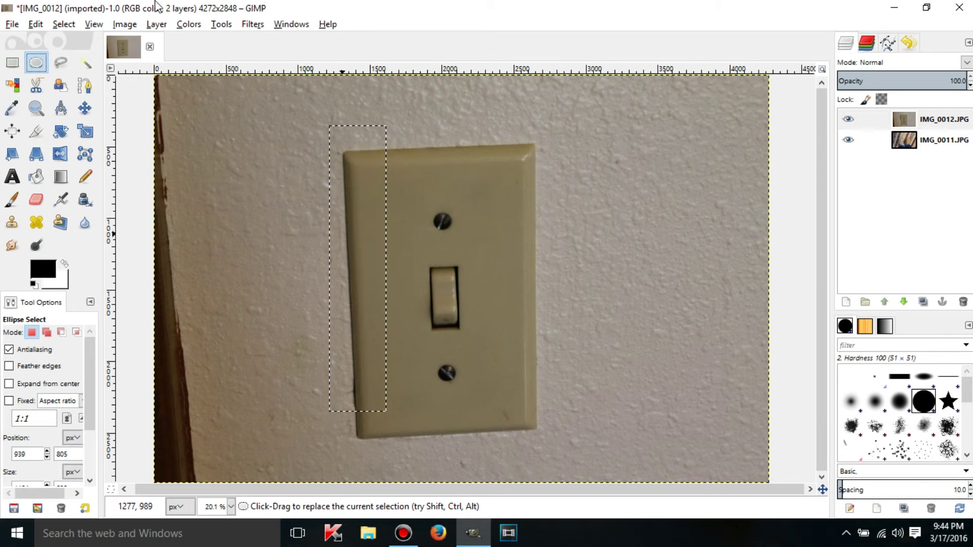
{"action": "left_click", "coordinate": [64, 24]}
{"action": "left_click", "coordinate": [80, 60]}
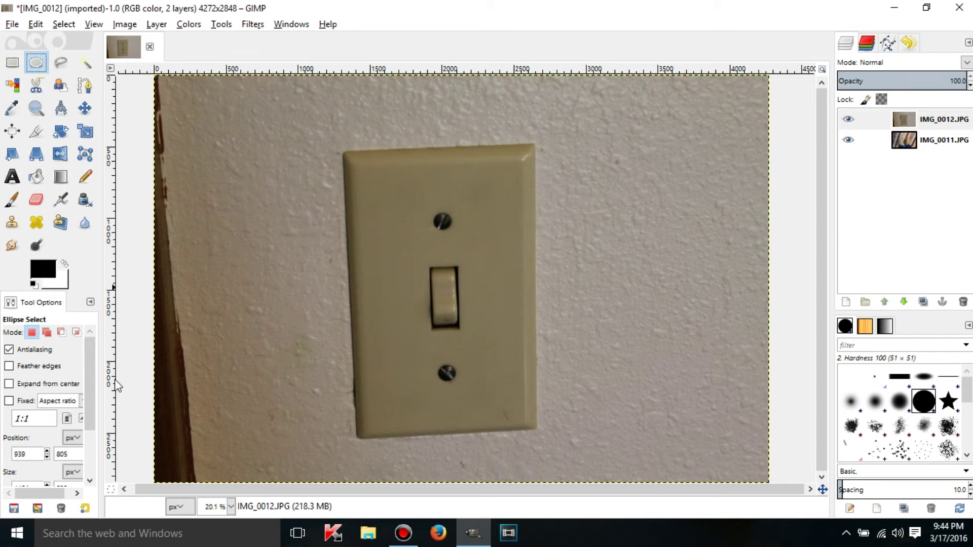
{"action": "left_click_drag", "start_coordinate": [294, 337], "coordinate": [296, 340]}
{"action": "left_click_drag", "start_coordinate": [628, 198], "coordinate": [647, 151]}
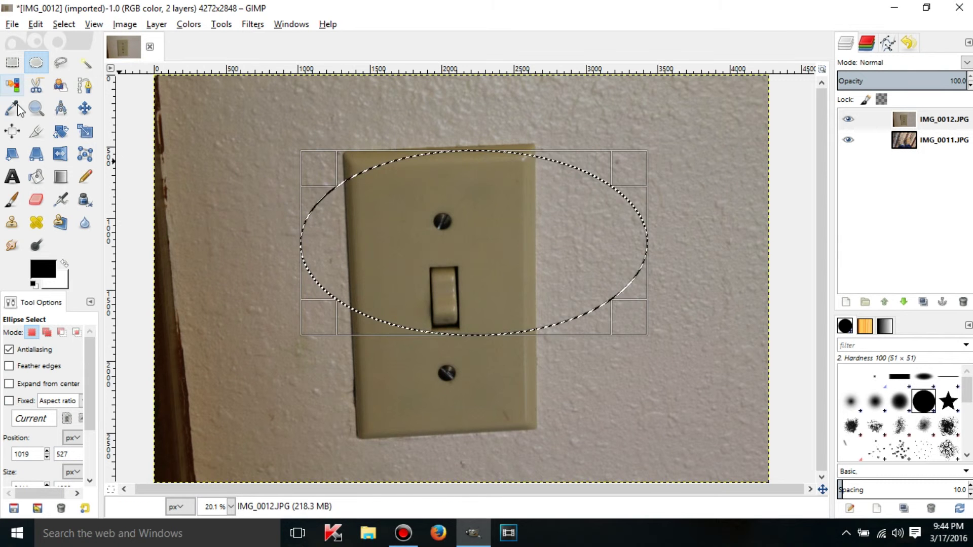
Step: Paint a black stroke along the inside of the ellipse's left edge with the Paintbrush at size 120
{"action": "left_click", "coordinate": [11, 202]}
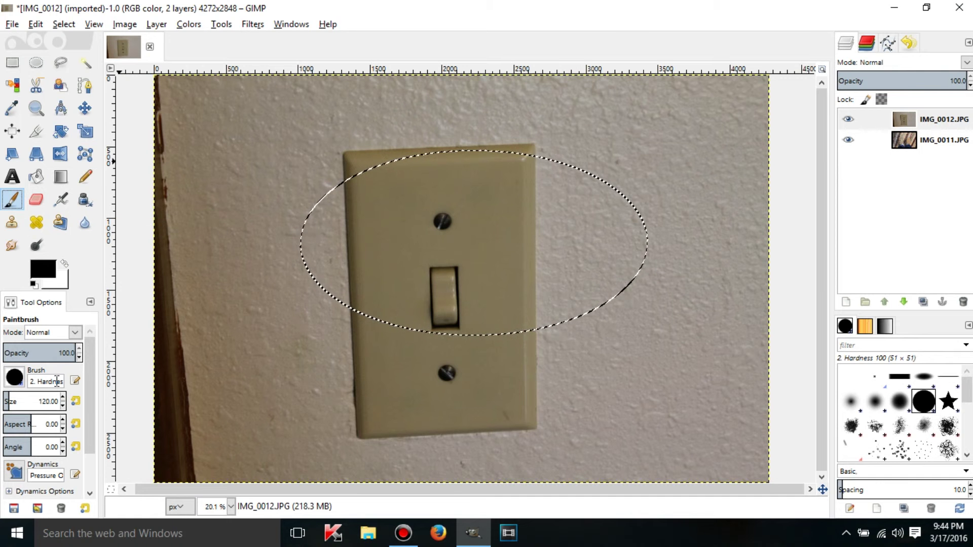
{"action": "left_click", "coordinate": [399, 161]}
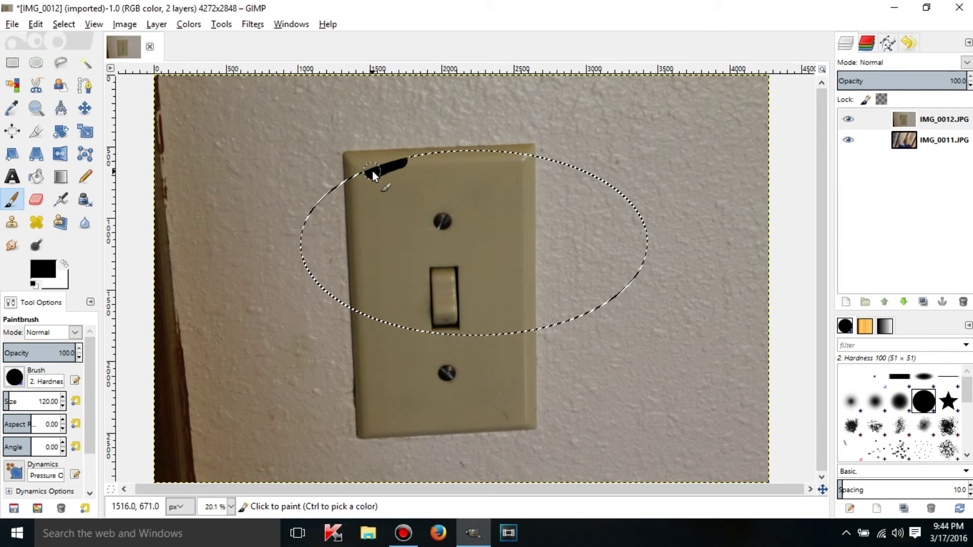
{"action": "mouse_move", "coordinate": [342, 186]}
{"action": "left_mouse_down"}
{"action": "mouse_move", "coordinate": [301, 224]}
{"action": "mouse_move", "coordinate": [303, 277]}
{"action": "mouse_move", "coordinate": [324, 301]}
{"action": "mouse_move", "coordinate": [370, 318]}
{"action": "mouse_move", "coordinate": [312, 273]}
{"action": "mouse_move", "coordinate": [307, 242]}
{"action": "mouse_move", "coordinate": [326, 183]}
{"action": "left_mouse_up"}
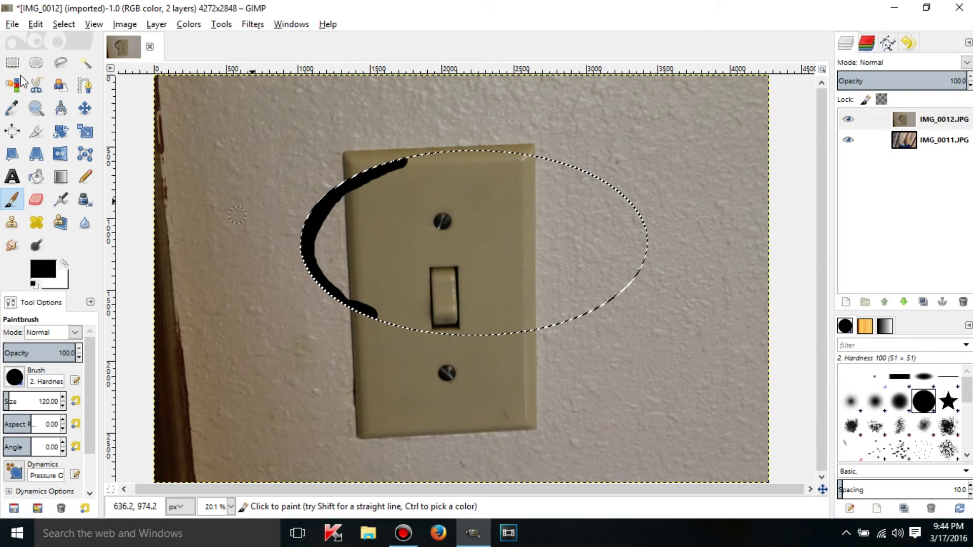
Step: Turn off antialiasing for the Ellipse Select tool and draw an ellipse on the wall at the photo's upper left
{"action": "left_click", "coordinate": [36, 62]}
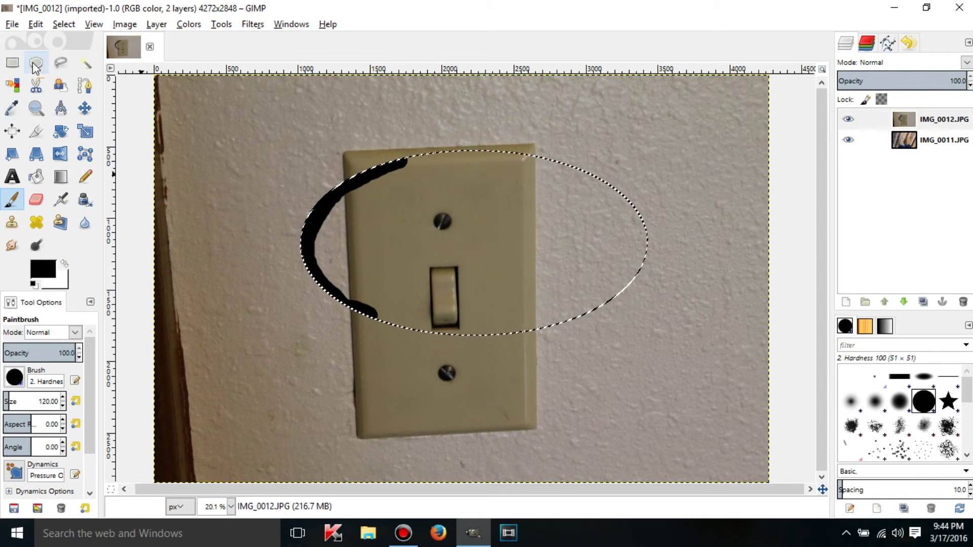
{"action": "left_click", "coordinate": [9, 350]}
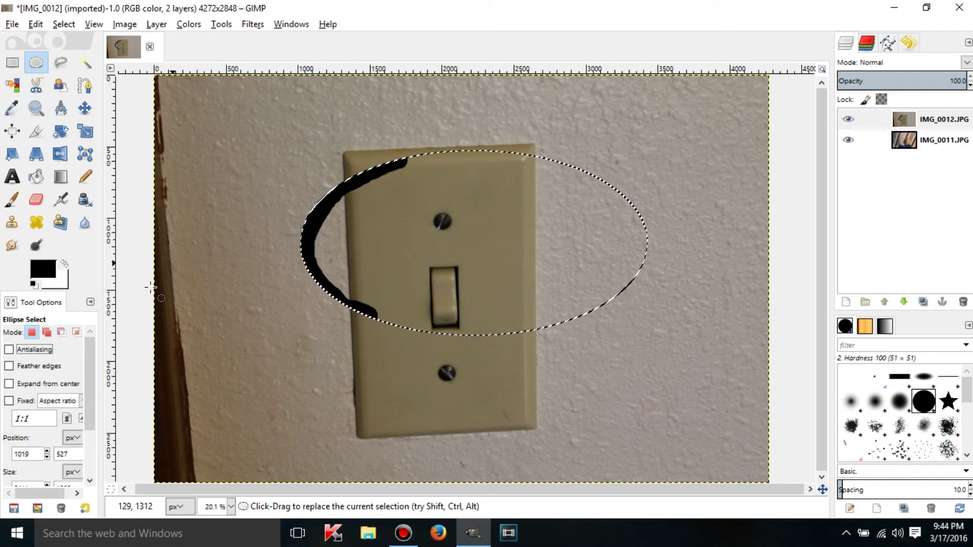
{"action": "left_click_drag", "start_coordinate": [161, 262], "coordinate": [303, 96]}
Step: Paint a black stroke inside the new ellipse's lower right edge and clear the selection
{"action": "left_click", "coordinate": [11, 199]}
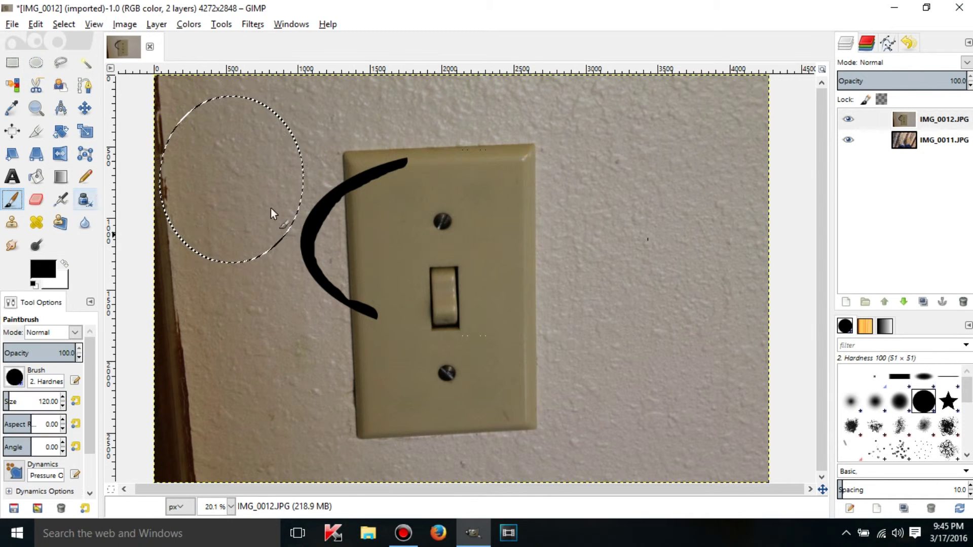
{"action": "mouse_move", "coordinate": [268, 244]}
{"action": "left_mouse_down"}
{"action": "mouse_move", "coordinate": [333, 173]}
{"action": "mouse_move", "coordinate": [279, 224]}
{"action": "mouse_move", "coordinate": [304, 182]}
{"action": "left_mouse_up"}
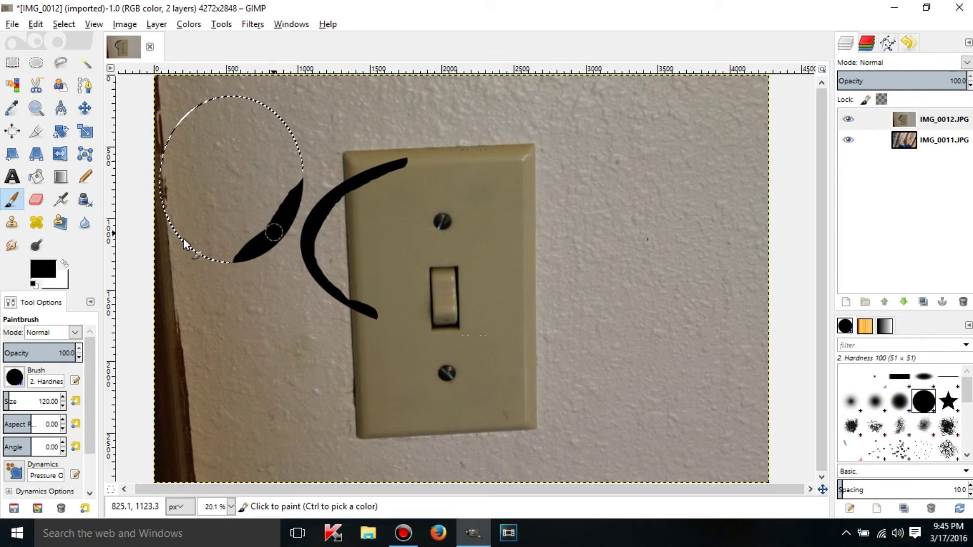
{"action": "left_click", "coordinate": [12, 62]}
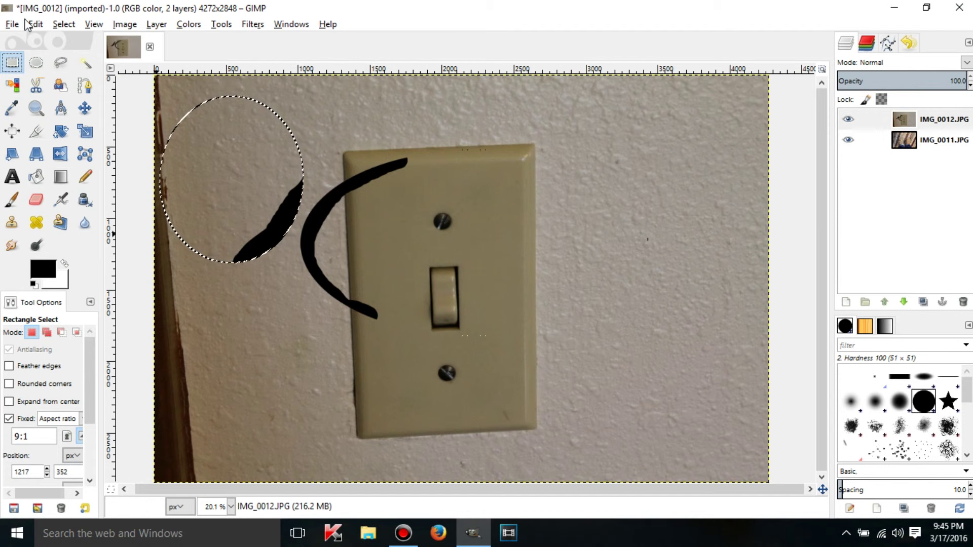
{"action": "left_click", "coordinate": [36, 62]}
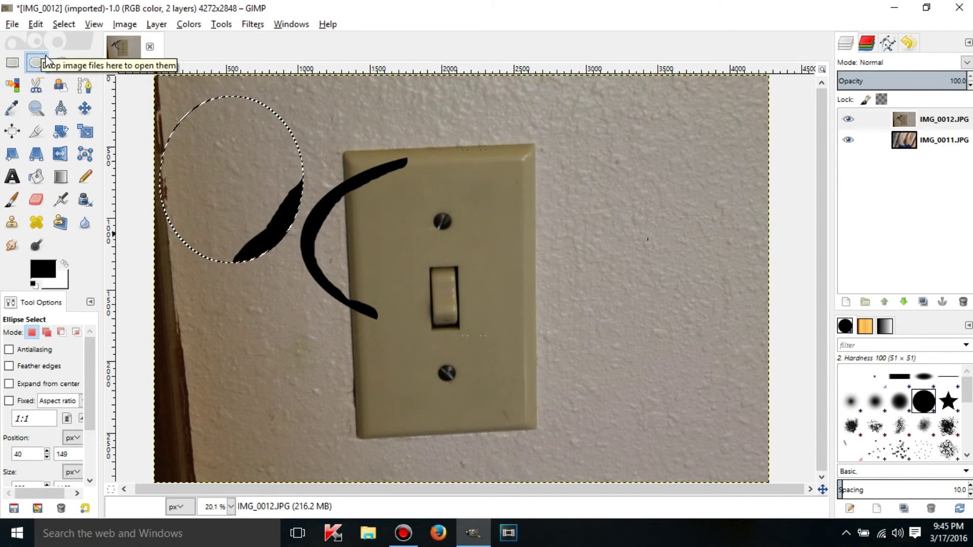
{"action": "left_click", "coordinate": [37, 111]}
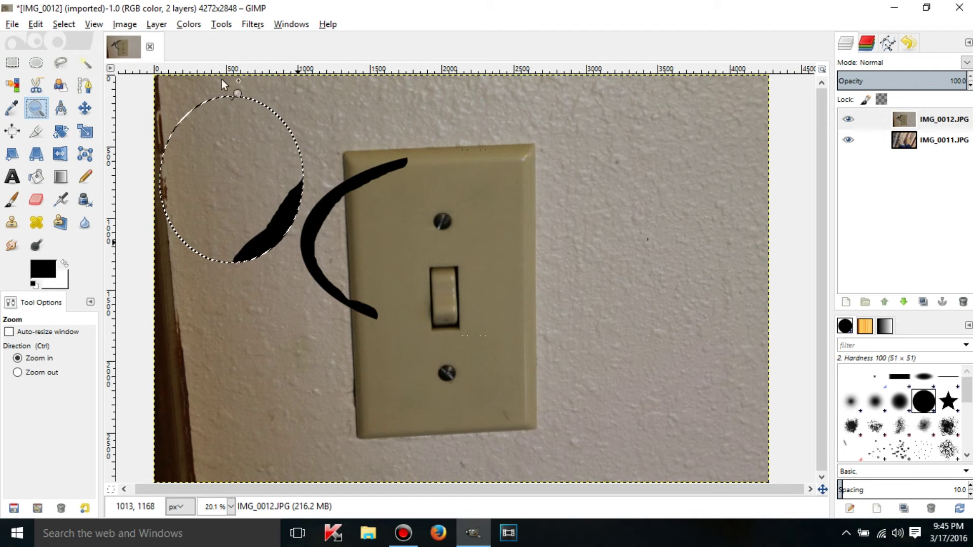
{"action": "left_click", "coordinate": [70, 29]}
{"action": "left_click", "coordinate": [76, 41]}
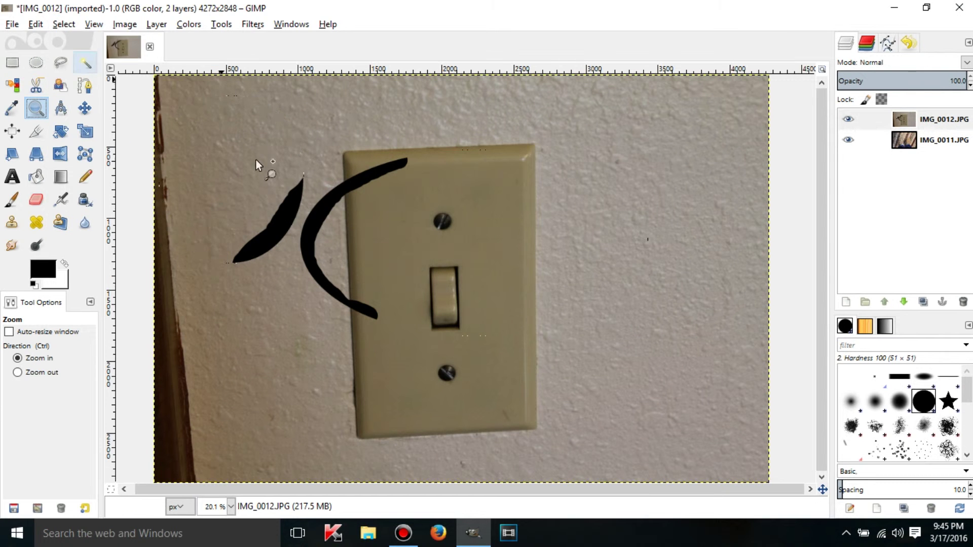
Step: Zoom in to 400% between the two black strokes to compare their edges with and without antialiasing
{"action": "left_click", "coordinate": [298, 225]}
{"action": "left_click", "coordinate": [296, 225]}
{"action": "left_click", "coordinate": [296, 225]}
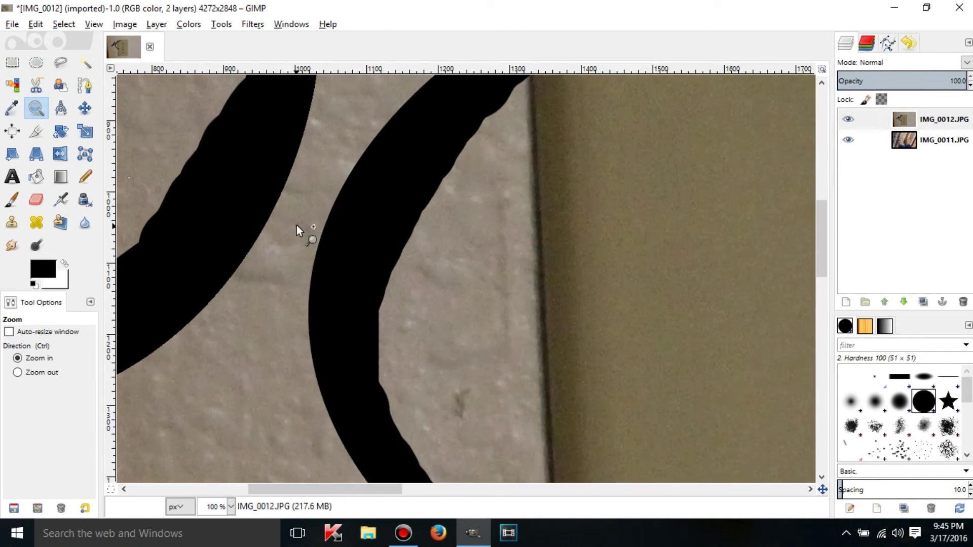
{"action": "left_click", "coordinate": [297, 225]}
{"action": "left_click", "coordinate": [297, 225]}
{"action": "left_click", "coordinate": [297, 225]}
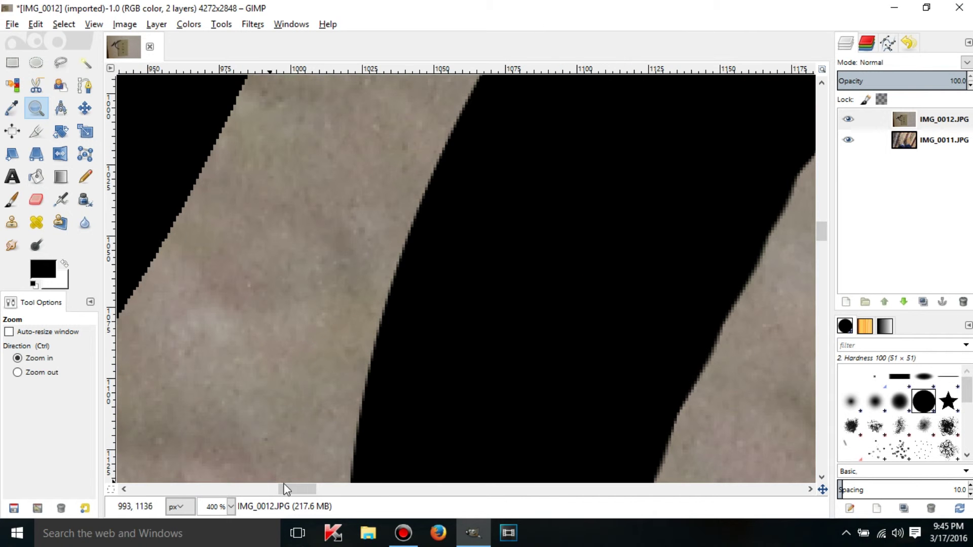
Step: Zoom in to 1600% on the antialiased stroke's edge to examine its blended pixels
{"action": "left_click_drag", "start_coordinate": [291, 489], "coordinate": [286, 489]}
{"action": "scroll", "coordinate": [382, 314], "scroll_direction": "up", "scroll_amount": 2}
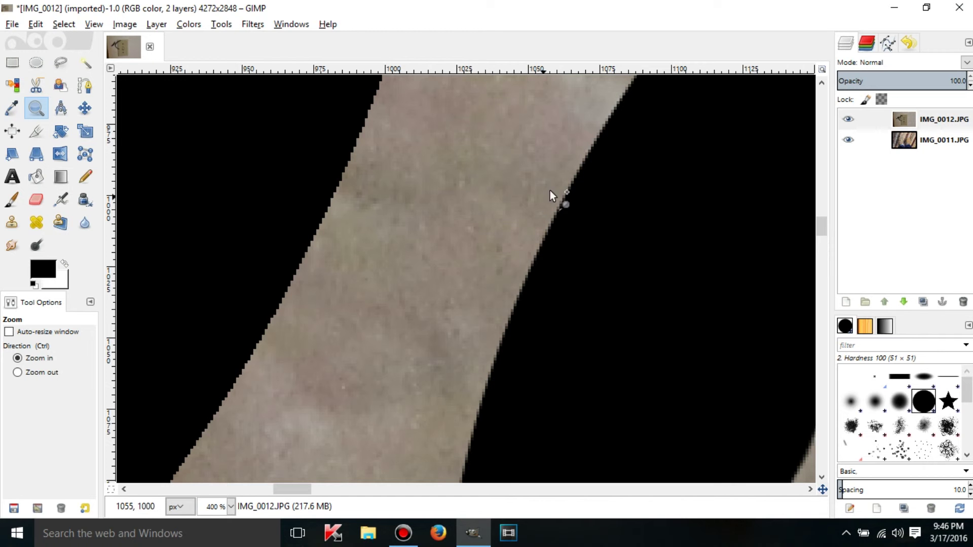
{"action": "left_click", "coordinate": [553, 214]}
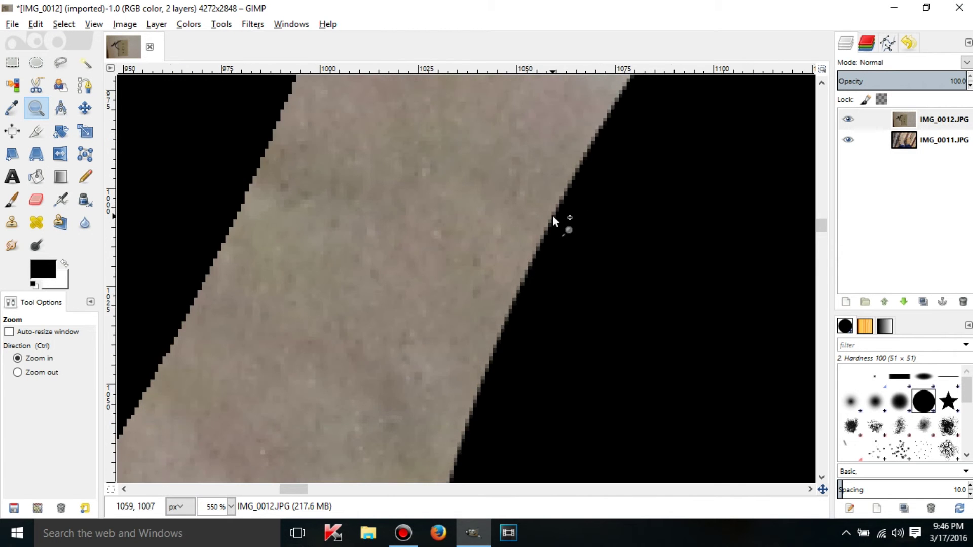
{"action": "left_click", "coordinate": [552, 214]}
{"action": "left_click", "coordinate": [553, 215]}
{"action": "left_click", "coordinate": [553, 216]}
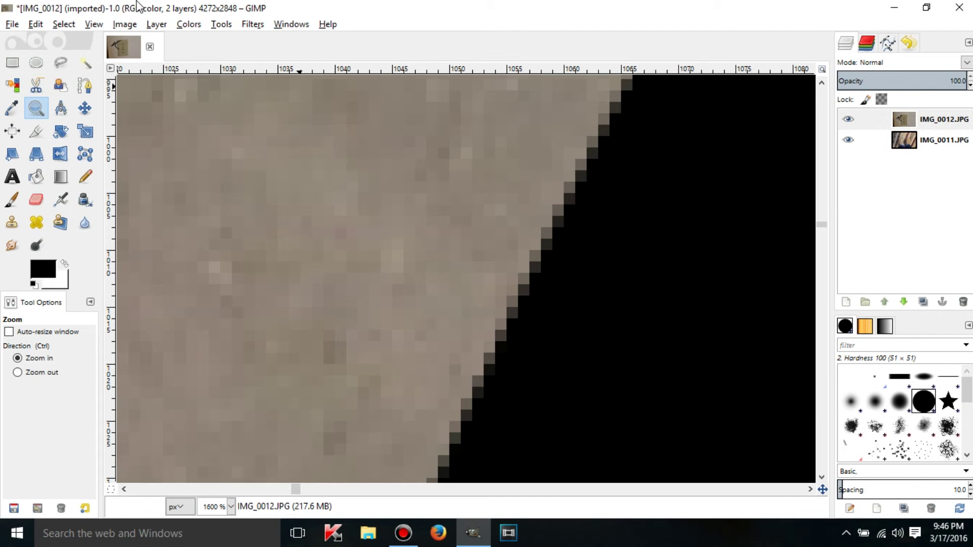
Step: Fit the whole image in the window and undo the black strokes and the second ellipse
{"action": "left_click", "coordinate": [97, 25]}
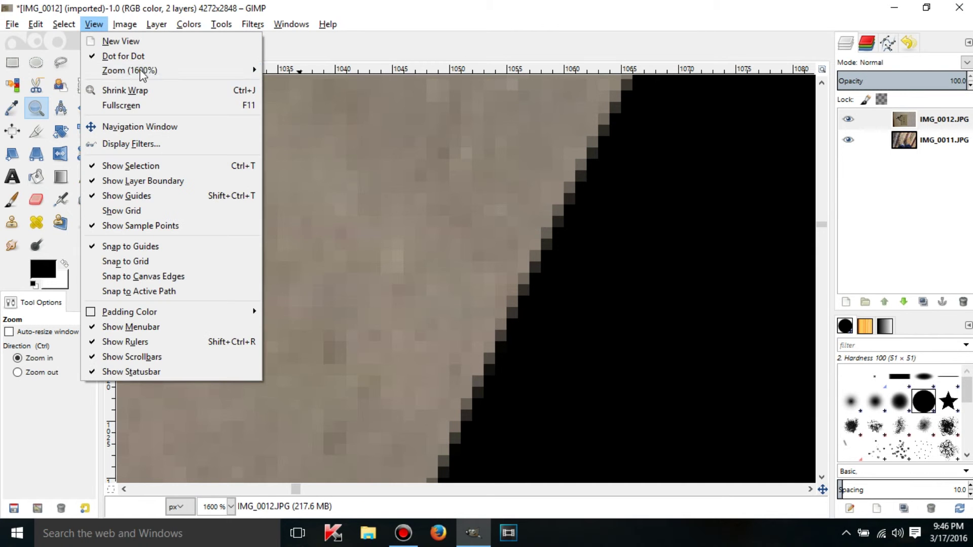
{"action": "mouse_move", "coordinate": [178, 70]}
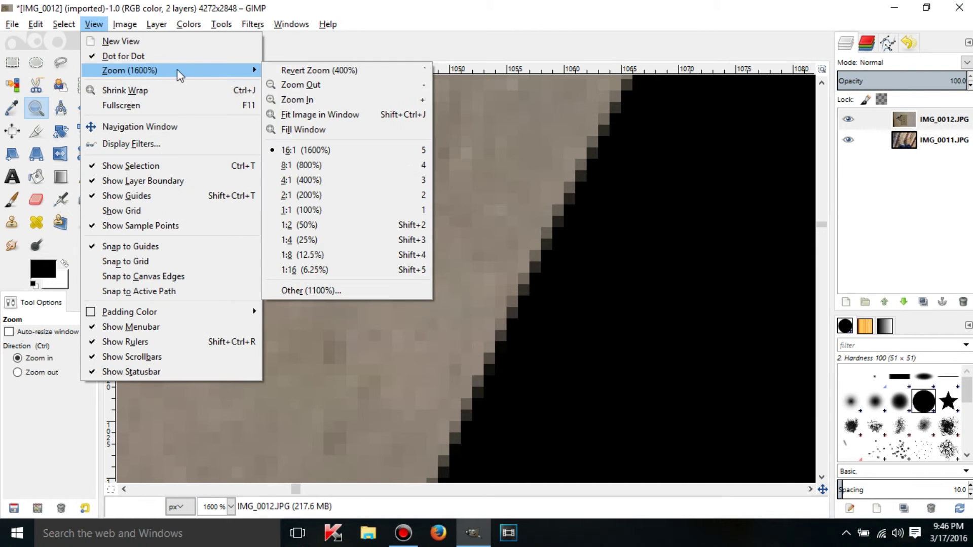
{"action": "left_click", "coordinate": [320, 114]}
{"action": "key", "text": "ctrl+z"}
{"action": "key", "text": "ctrl+z"}
{"action": "key", "text": "ctrl+z"}
{"action": "key", "text": "ctrl+z"}
{"action": "key", "text": "ctrl+z"}
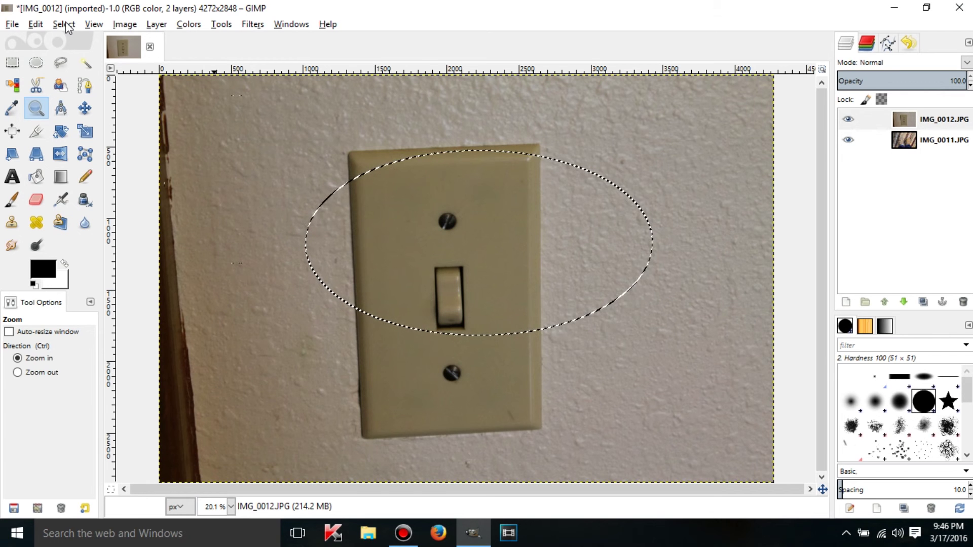
Step: Clear the ellipse selection and draw a five-point Free Select polygon around the switch plate, with one corner out on the wall to its right
{"action": "left_click", "coordinate": [60, 62]}
{"action": "left_click", "coordinate": [64, 23]}
{"action": "left_click", "coordinate": [64, 55]}
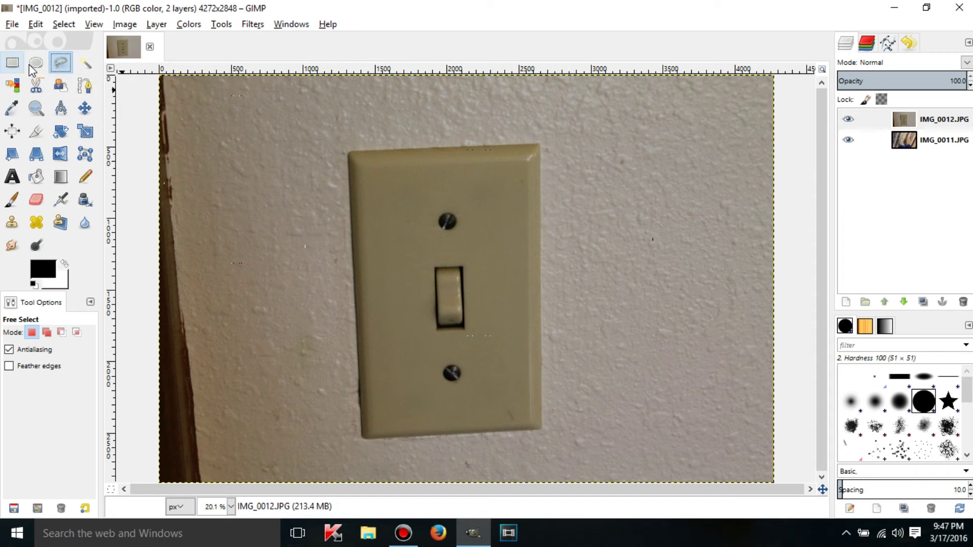
{"action": "left_click", "coordinate": [348, 151]}
{"action": "left_click", "coordinate": [361, 439]}
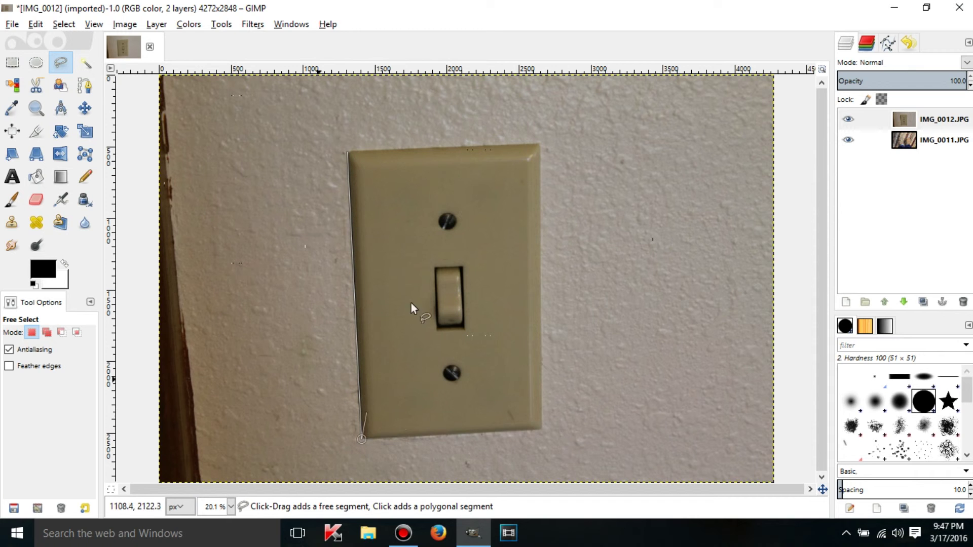
{"action": "left_click", "coordinate": [554, 429]}
{"action": "left_click", "coordinate": [658, 235]}
{"action": "left_click", "coordinate": [538, 145]}
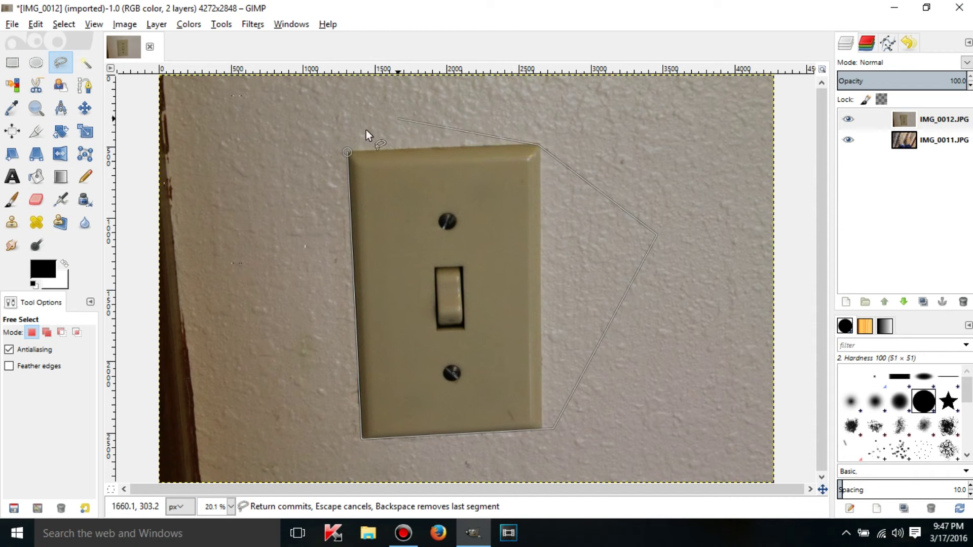
{"action": "left_click", "coordinate": [347, 152]}
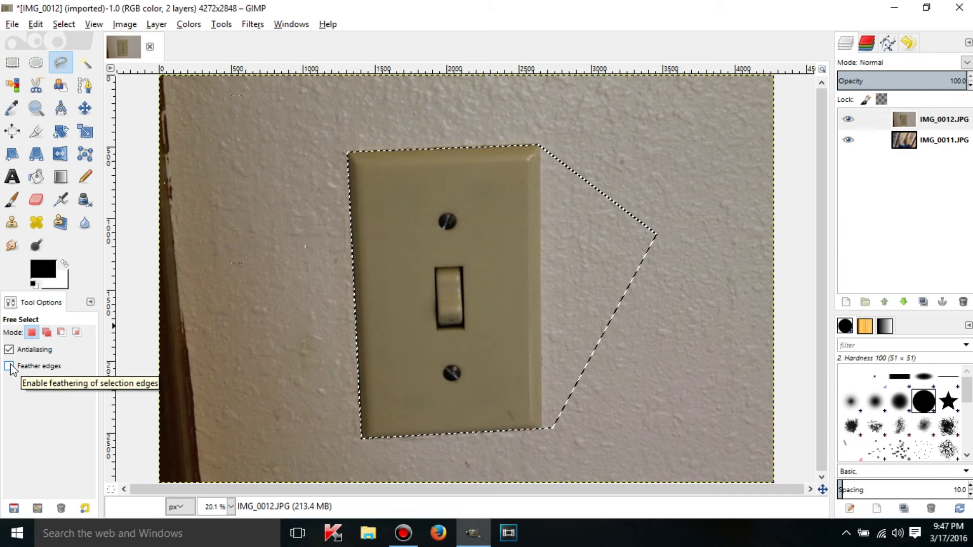
Step: Start a Free Select outline on the wall left of the plate, remove its last segment and move the end vertex to the plate's bottom edge
{"action": "left_click_drag", "start_coordinate": [283, 195], "coordinate": [290, 307]}
{"action": "left_click", "coordinate": [288, 346]}
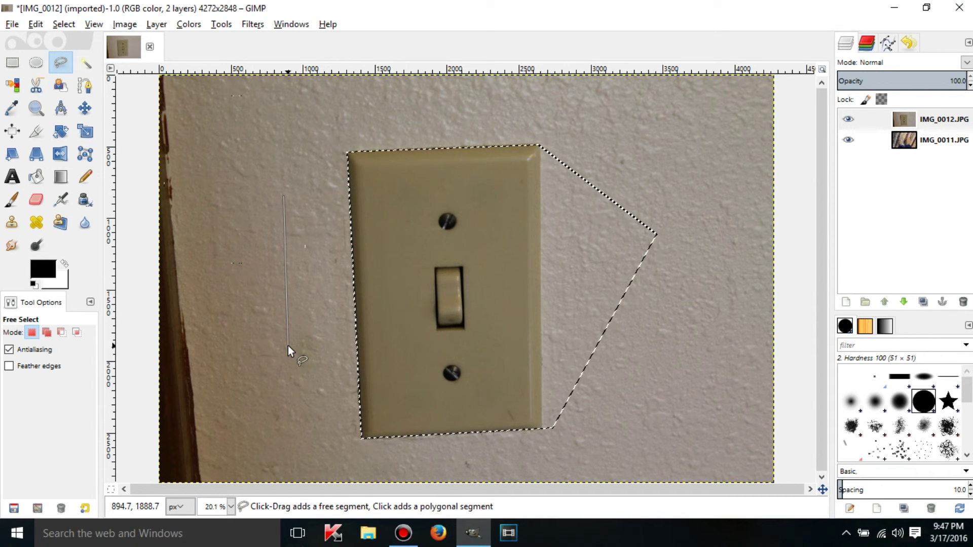
{"action": "left_click", "coordinate": [452, 326]}
{"action": "left_click", "coordinate": [285, 196]}
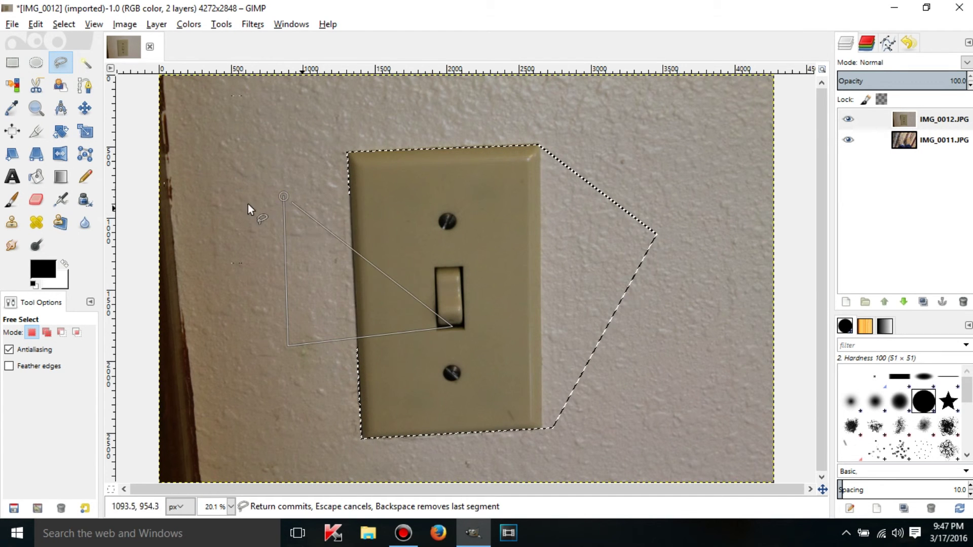
{"action": "key", "text": "BackSpace"}
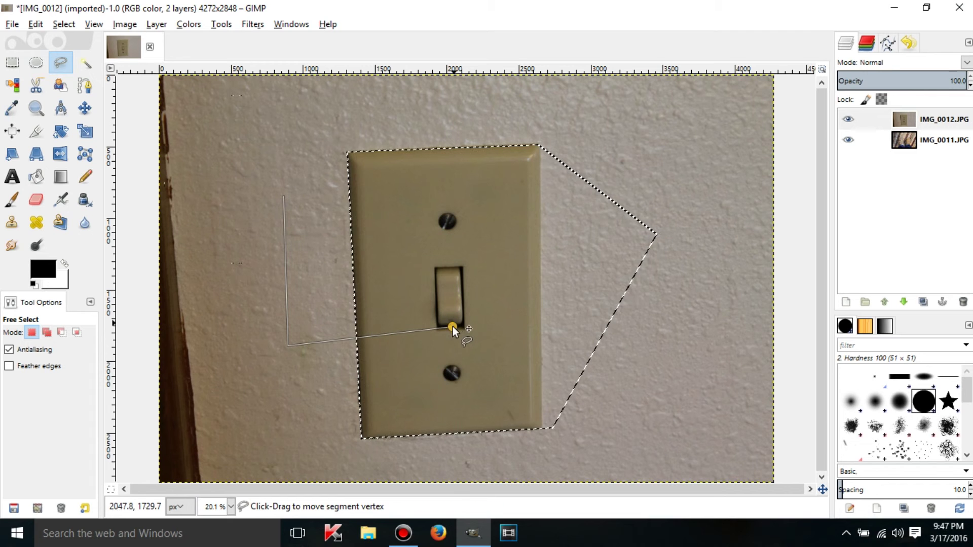
{"action": "left_click_drag", "start_coordinate": [454, 328], "coordinate": [349, 423]}
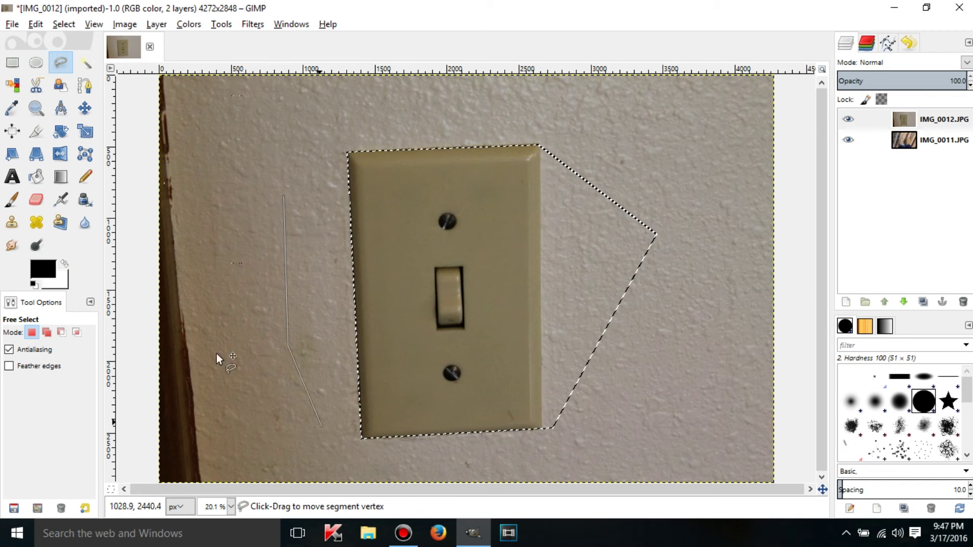
{"action": "left_click_drag", "start_coordinate": [348, 166], "coordinate": [439, 439]}
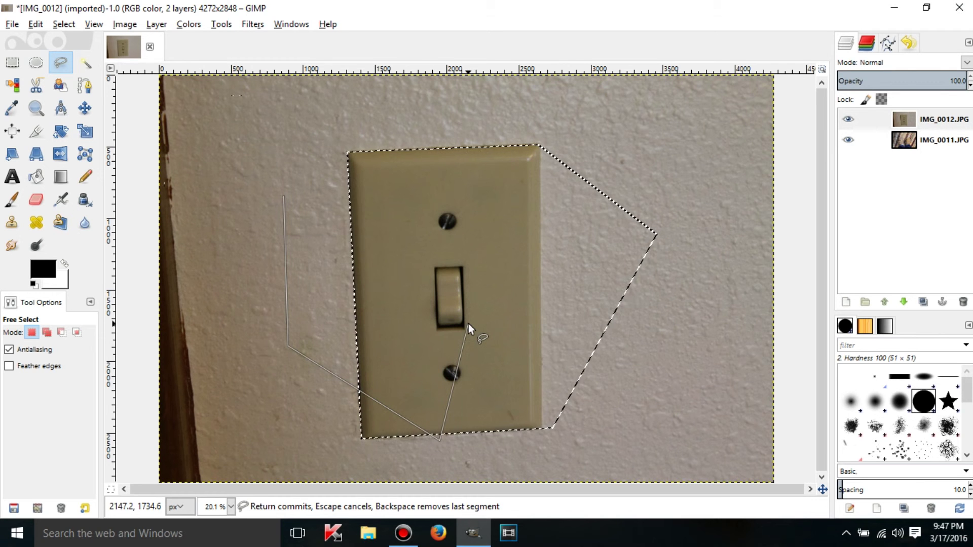
Step: Extend the outline with straight and freehand segments, reshape the freehand part out to the wall's upper left, and close the selection at its starting point
{"action": "left_click", "coordinate": [474, 278]}
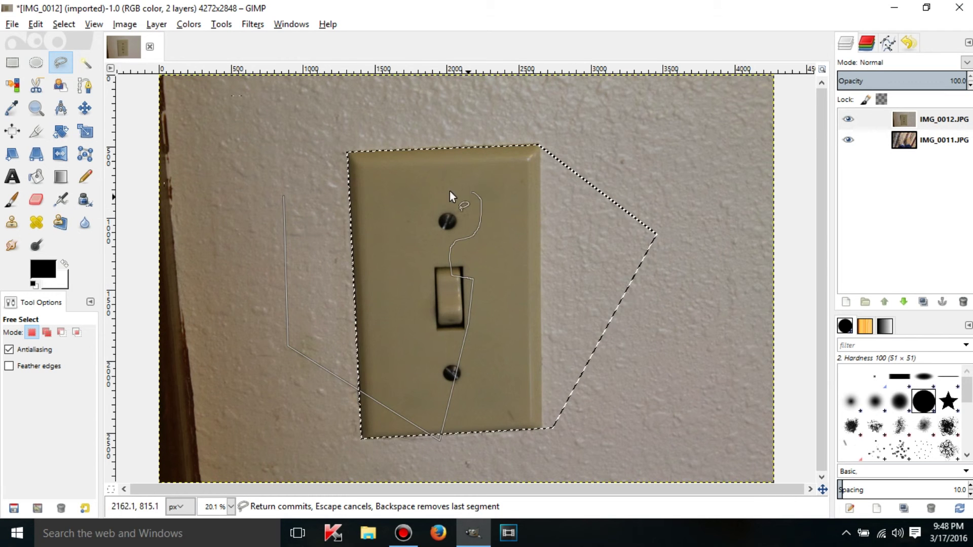
{"action": "mouse_move", "coordinate": [415, 176]}
{"action": "left_mouse_down"}
{"action": "mouse_move", "coordinate": [411, 167]}
{"action": "mouse_move", "coordinate": [395, 181]}
{"action": "left_mouse_up"}
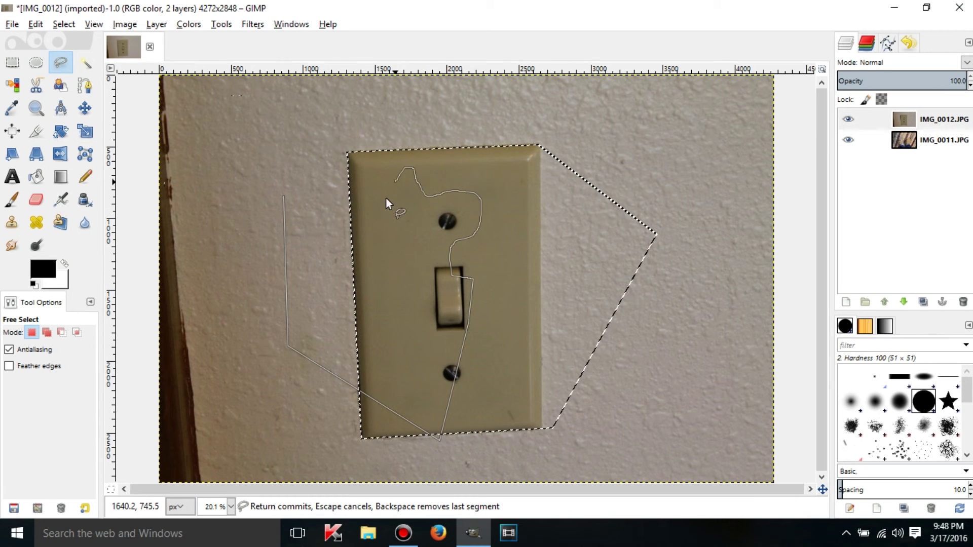
{"action": "left_click", "coordinate": [367, 176]}
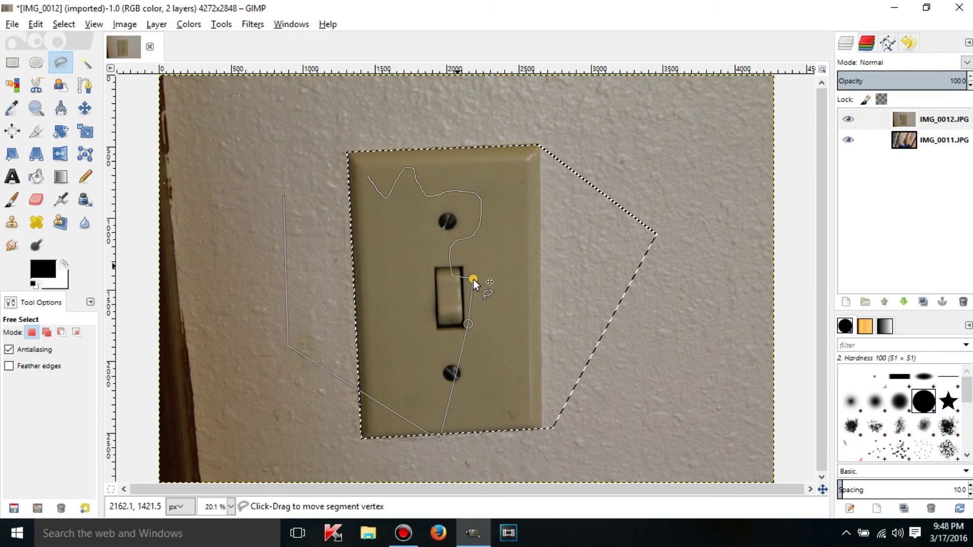
{"action": "left_click_drag", "start_coordinate": [478, 297], "coordinate": [479, 324]}
{"action": "left_click_drag", "start_coordinate": [482, 287], "coordinate": [485, 288]}
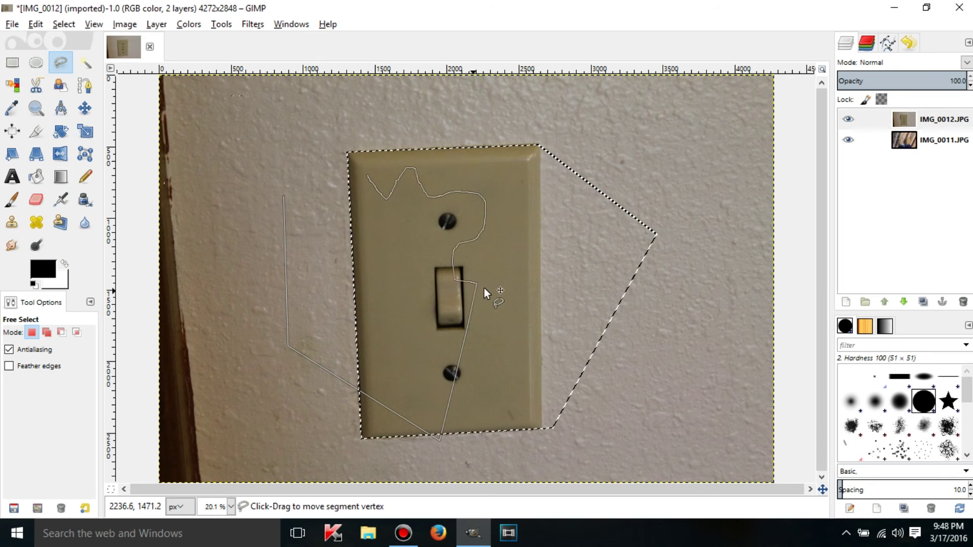
{"action": "mouse_move", "coordinate": [385, 167]}
{"action": "left_mouse_down"}
{"action": "mouse_move", "coordinate": [484, 75]}
{"action": "mouse_move", "coordinate": [343, 94]}
{"action": "mouse_move", "coordinate": [274, 121]}
{"action": "mouse_move", "coordinate": [232, 114]}
{"action": "mouse_move", "coordinate": [176, 136]}
{"action": "left_mouse_up"}
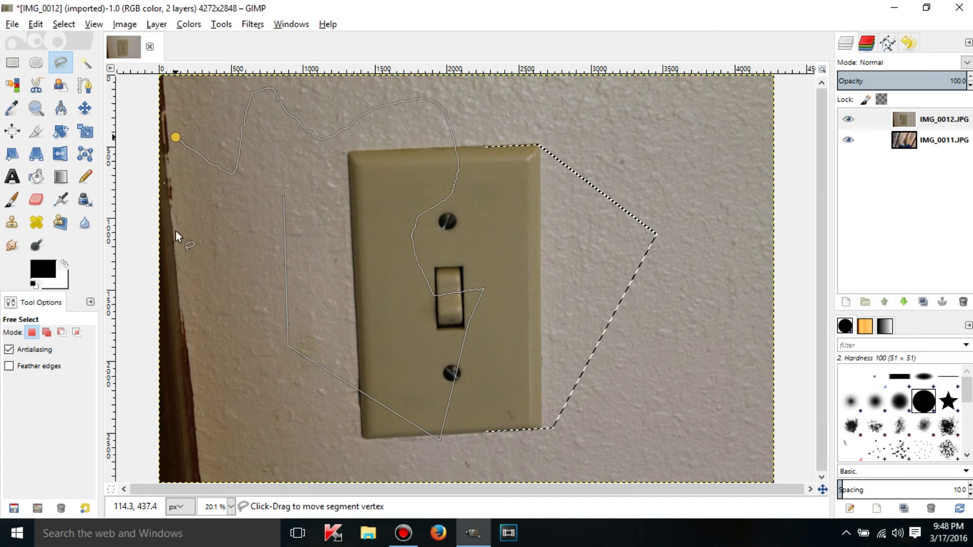
{"action": "left_click", "coordinate": [193, 263]}
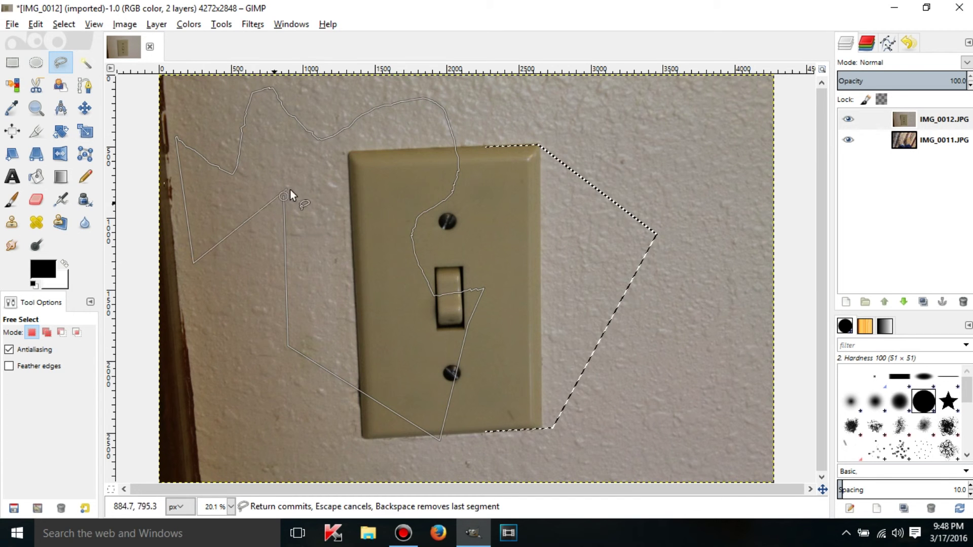
{"action": "left_click", "coordinate": [284, 197]}
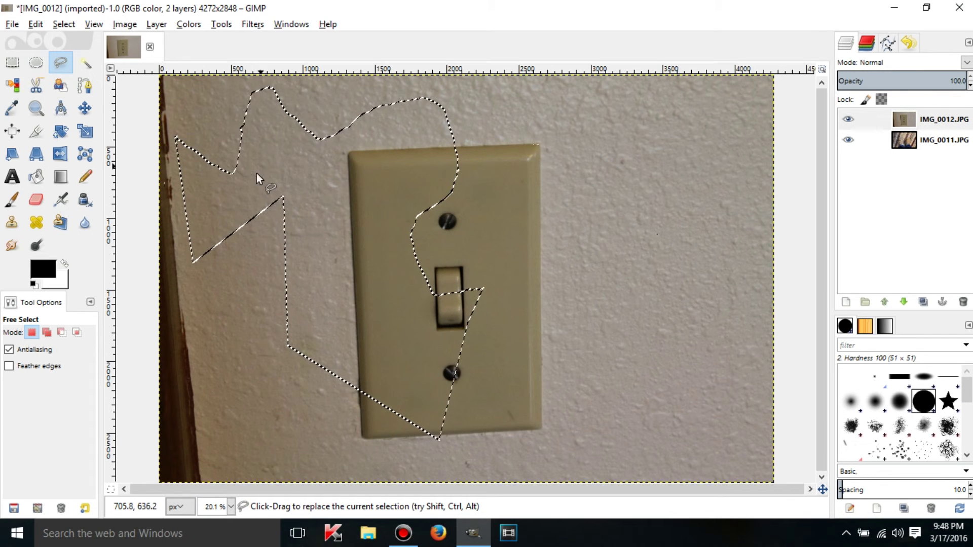
Step: Enable feathered edges for Free Select, raise the radius to about 74 and bring it back to 10
{"action": "left_click", "coordinate": [14, 370]}
{"action": "left_click", "coordinate": [93, 380]}
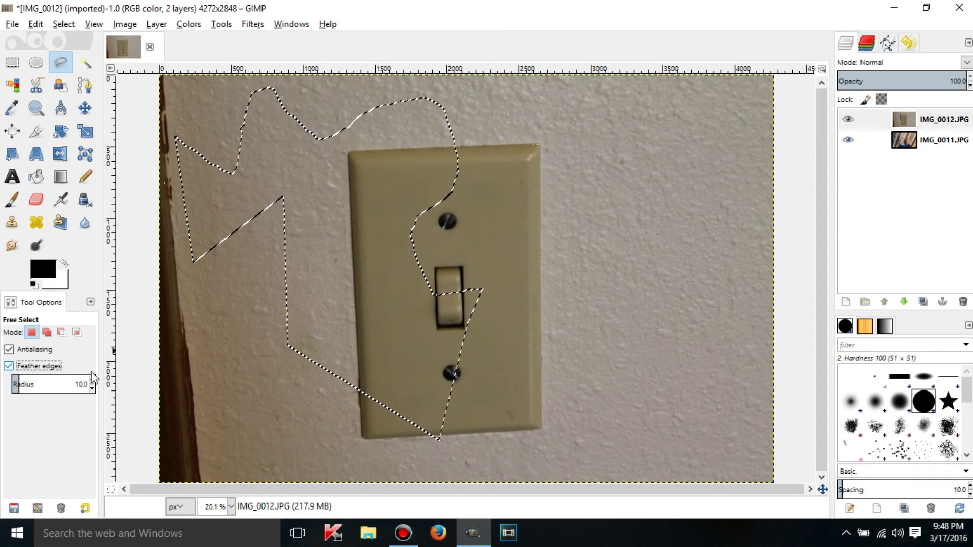
{"action": "left_click", "coordinate": [92, 380]}
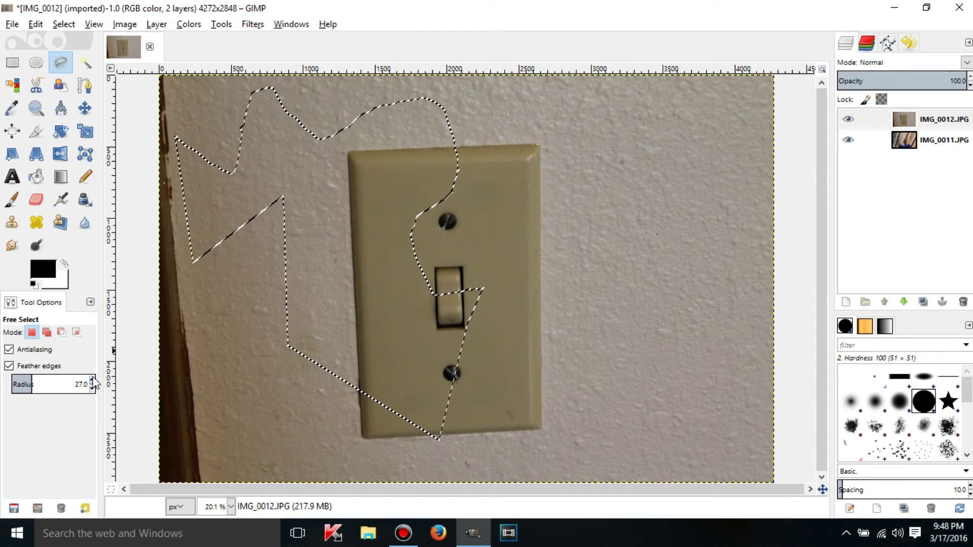
{"action": "left_click", "coordinate": [92, 380]}
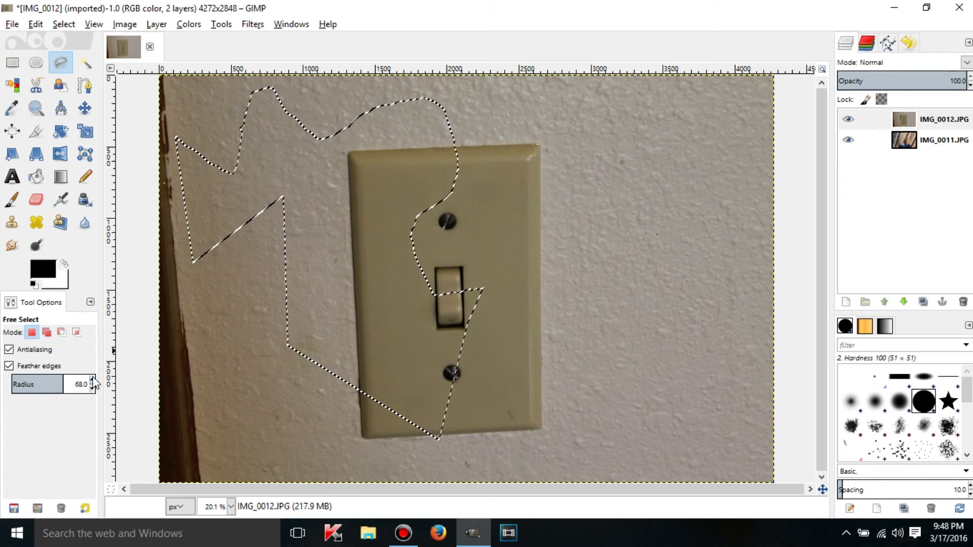
{"action": "left_click", "coordinate": [92, 388]}
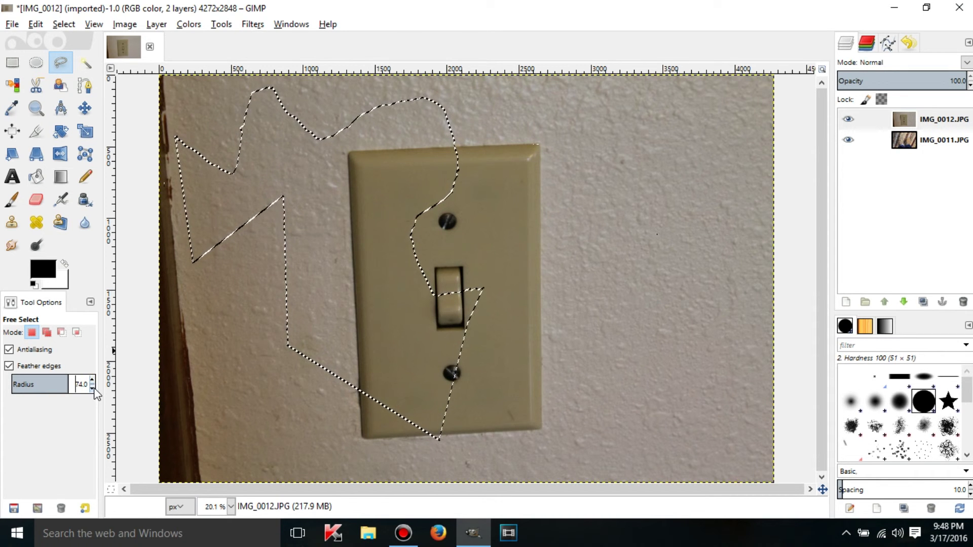
{"action": "left_click", "coordinate": [92, 388]}
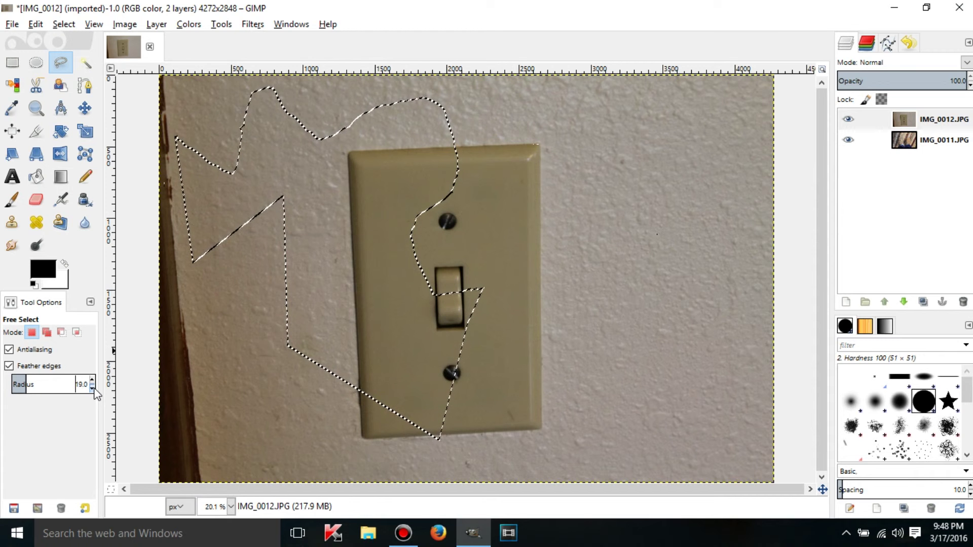
{"action": "left_click", "coordinate": [92, 390]}
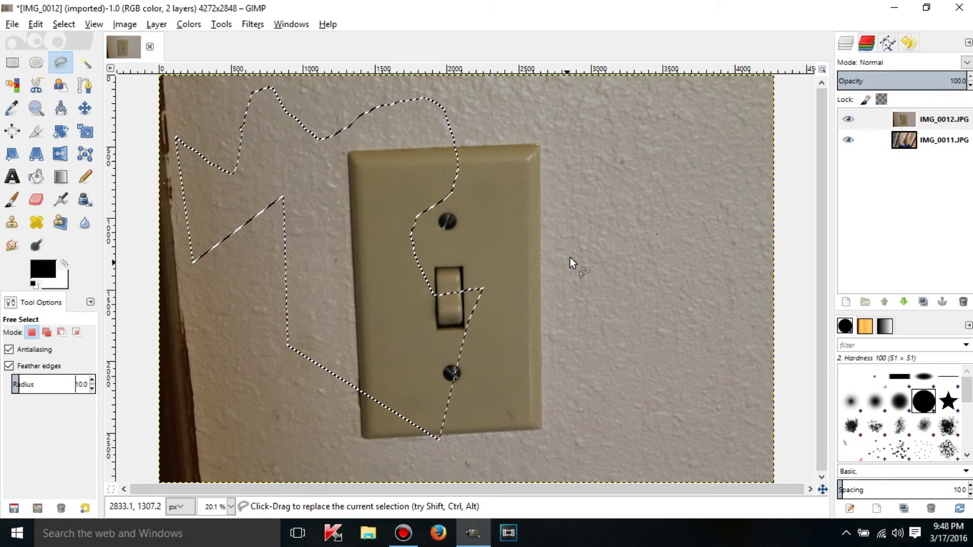
Step: Draw a four-sided feathered Free Select polygon across the switch plate's right edge
{"action": "left_click", "coordinate": [568, 174]}
{"action": "left_click", "coordinate": [607, 324]}
{"action": "left_click", "coordinate": [511, 383]}
{"action": "left_click", "coordinate": [485, 191]}
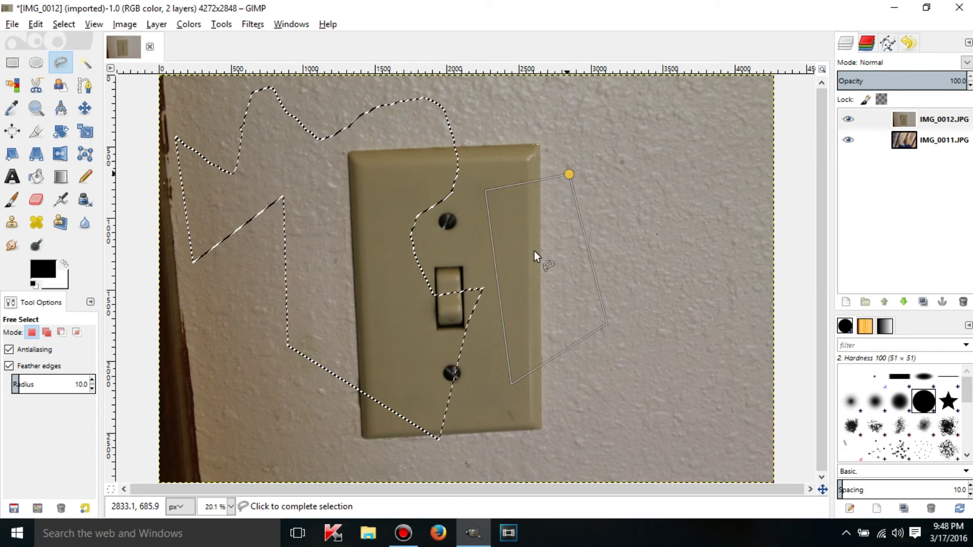
{"action": "left_click", "coordinate": [570, 229]}
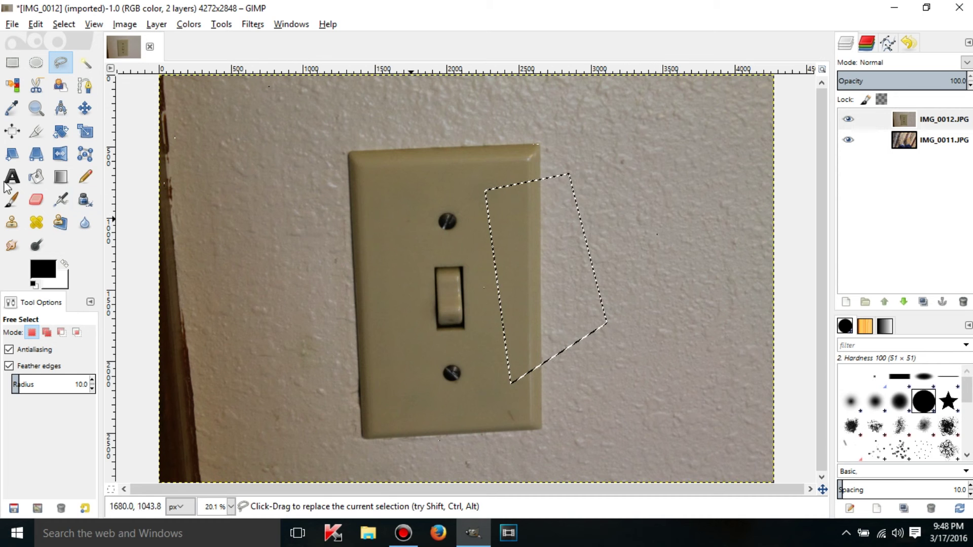
Step: Paint black strokes along the inside of the polygon's top and left edges with the Paintbrush and clear the selection
{"action": "left_click", "coordinate": [11, 200]}
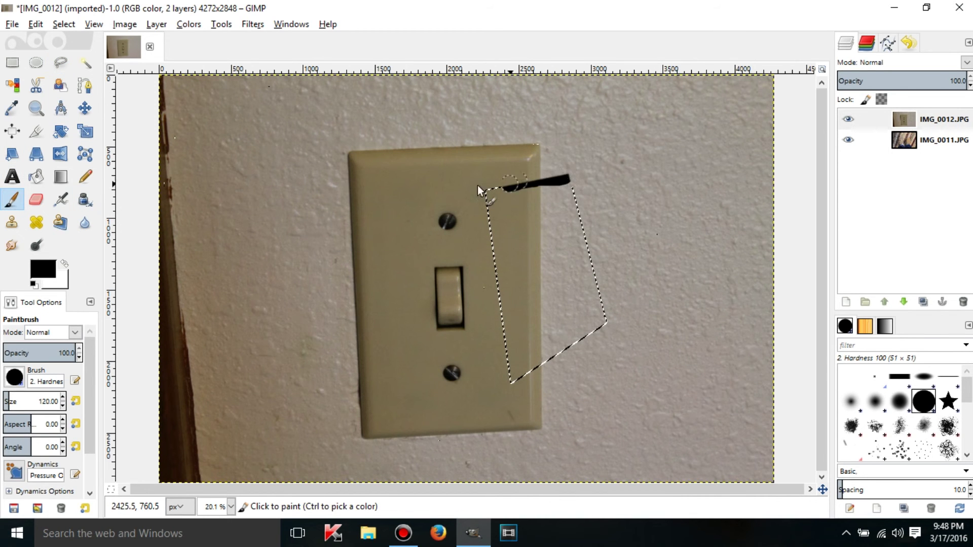
{"action": "mouse_move", "coordinate": [492, 190]}
{"action": "left_mouse_down"}
{"action": "mouse_move", "coordinate": [485, 257]}
{"action": "mouse_move", "coordinate": [495, 193]}
{"action": "mouse_move", "coordinate": [495, 226]}
{"action": "left_mouse_up"}
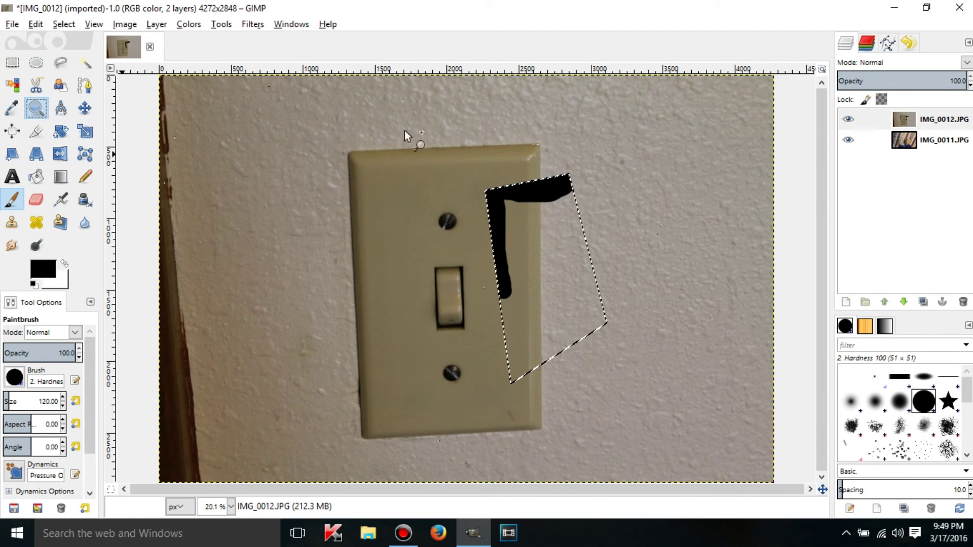
{"action": "left_click", "coordinate": [36, 108]}
{"action": "left_click", "coordinate": [63, 24]}
{"action": "left_click", "coordinate": [71, 56]}
Step: Zoom in to 200% on the black strokes' corner to examine the feathered edge, and return to the Free Select tool
{"action": "left_click", "coordinate": [524, 191]}
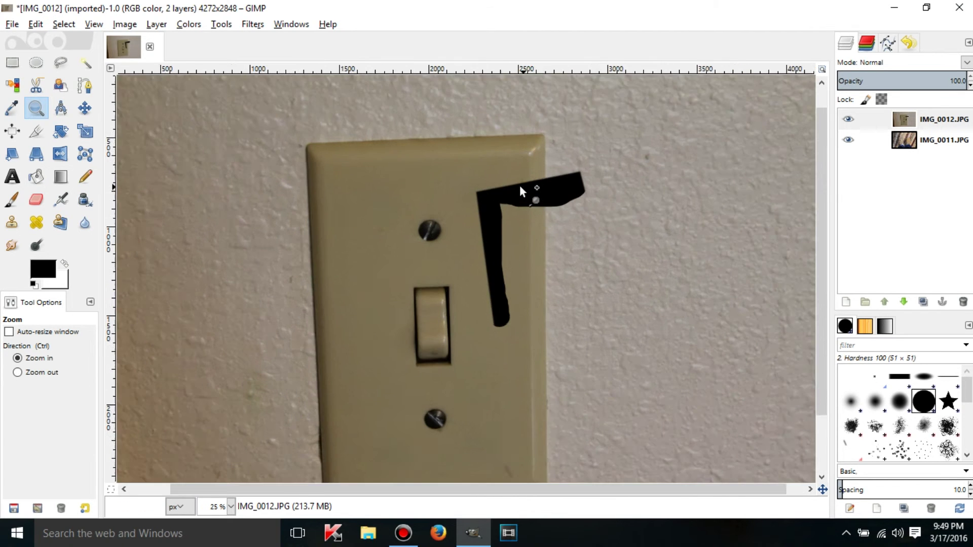
{"action": "left_click", "coordinate": [522, 191]}
{"action": "left_click", "coordinate": [522, 191]}
{"action": "left_click", "coordinate": [522, 191]}
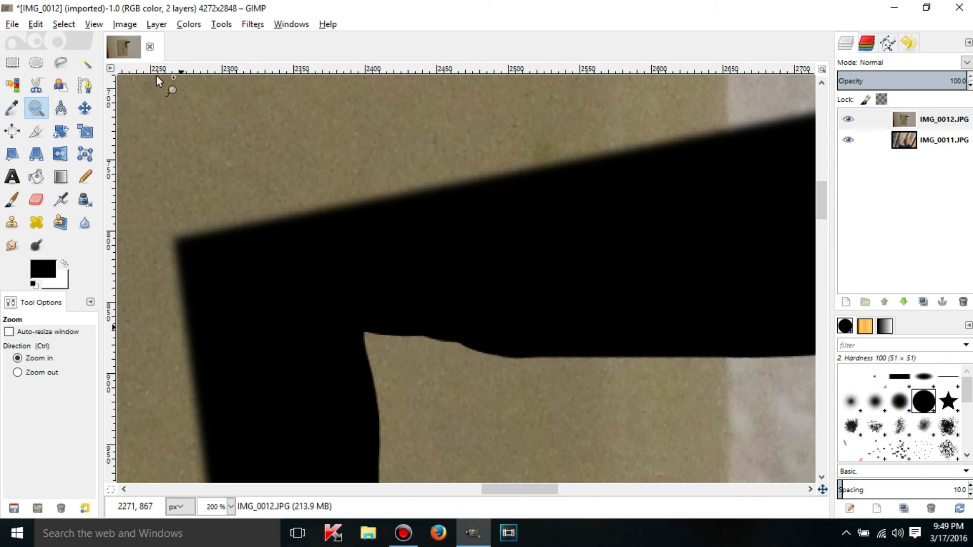
{"action": "left_click", "coordinate": [68, 67]}
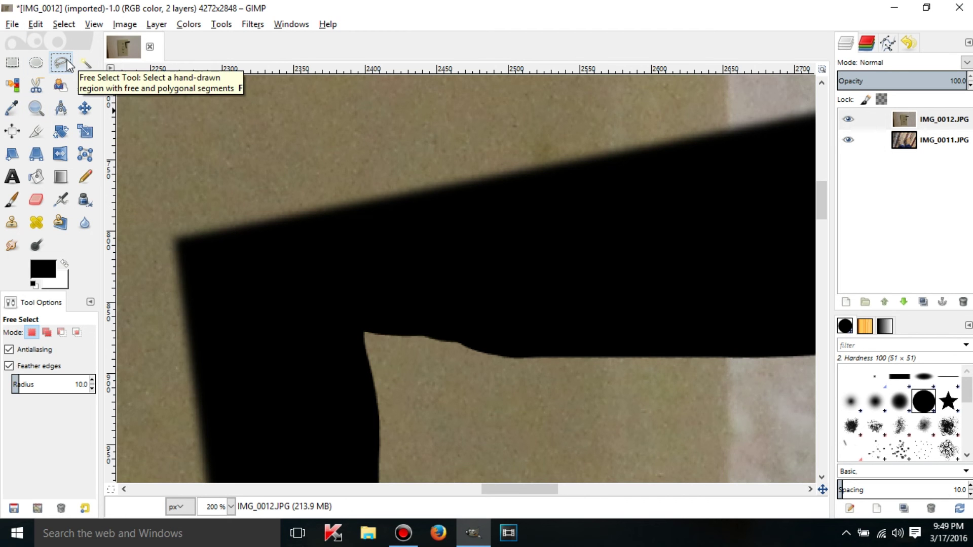
Step: Turn off feathered edges for Free Select and clear the four-sided selection across the switch plate's right edge
{"action": "left_click", "coordinate": [17, 367]}
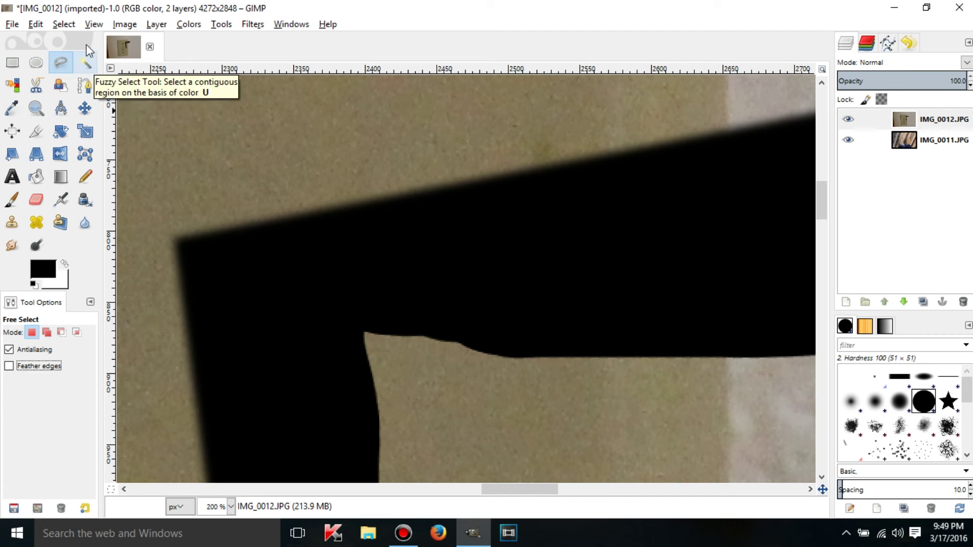
{"action": "left_click", "coordinate": [94, 24]}
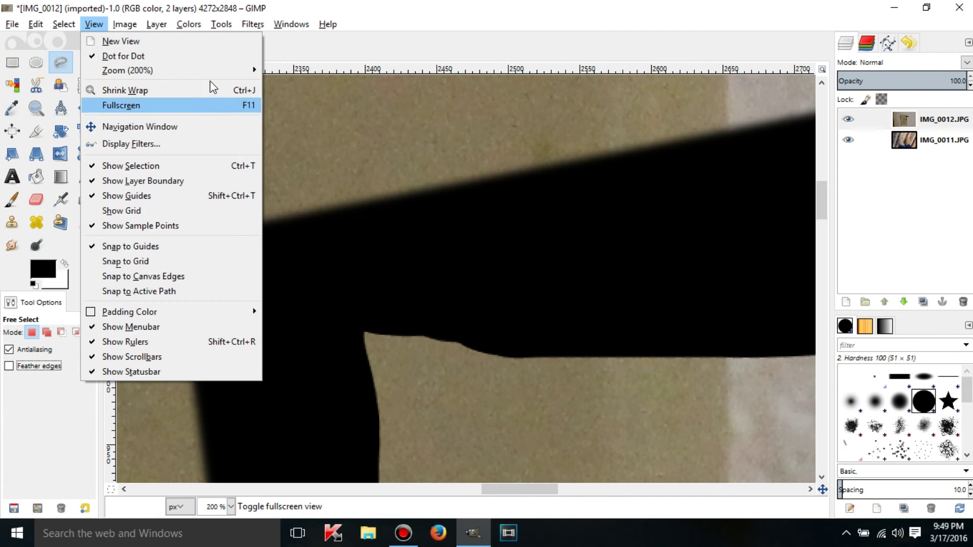
{"action": "mouse_move", "coordinate": [228, 71]}
{"action": "left_click", "coordinate": [316, 117]}
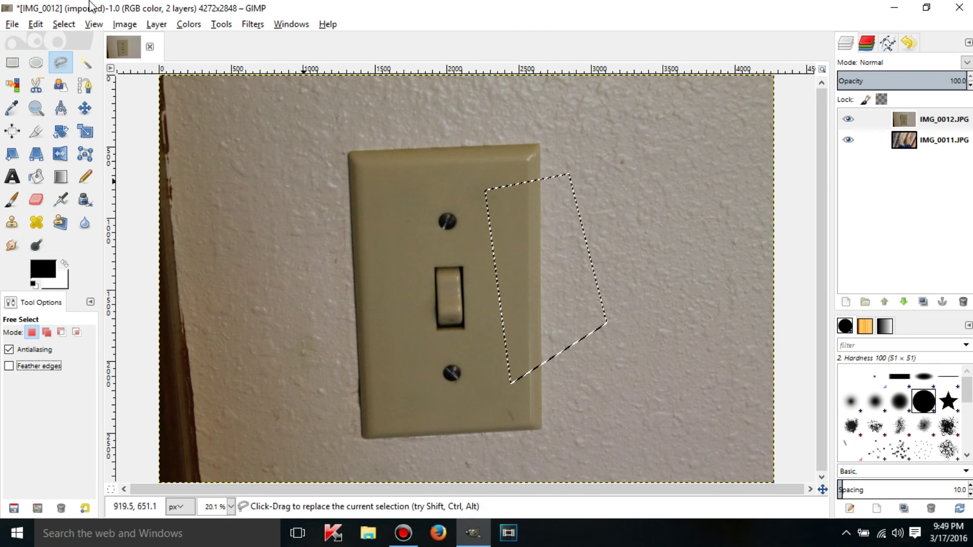
{"action": "left_click", "coordinate": [64, 24]}
{"action": "left_click", "coordinate": [84, 56]}
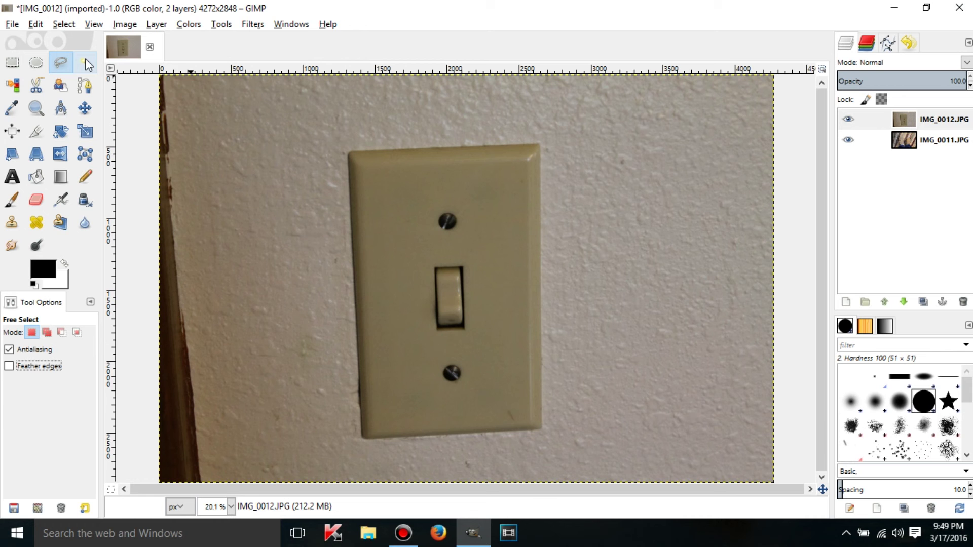
Step: Select the switch plate's face with Fuzzy Select at threshold 15, and reselect it with the threshold lowered to 7
{"action": "left_click", "coordinate": [87, 63]}
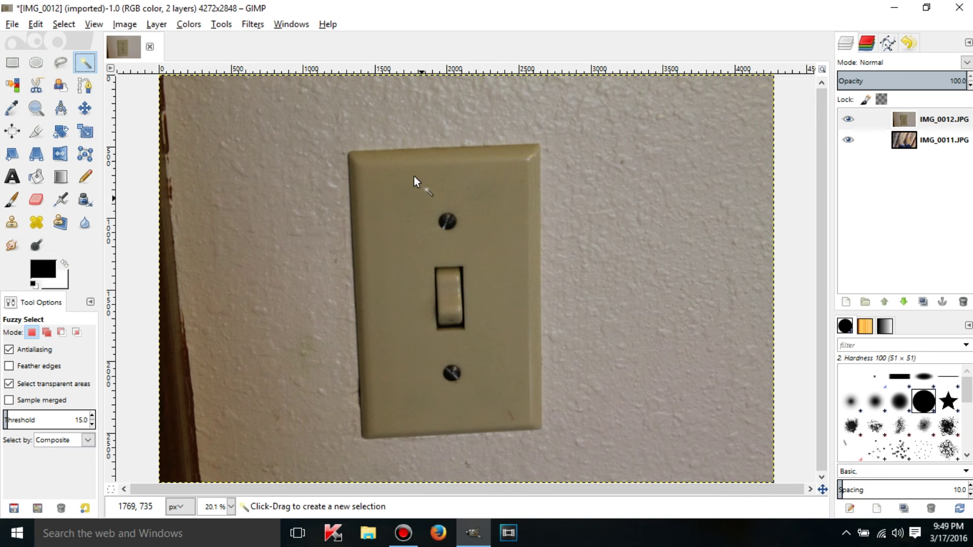
{"action": "left_click", "coordinate": [414, 194]}
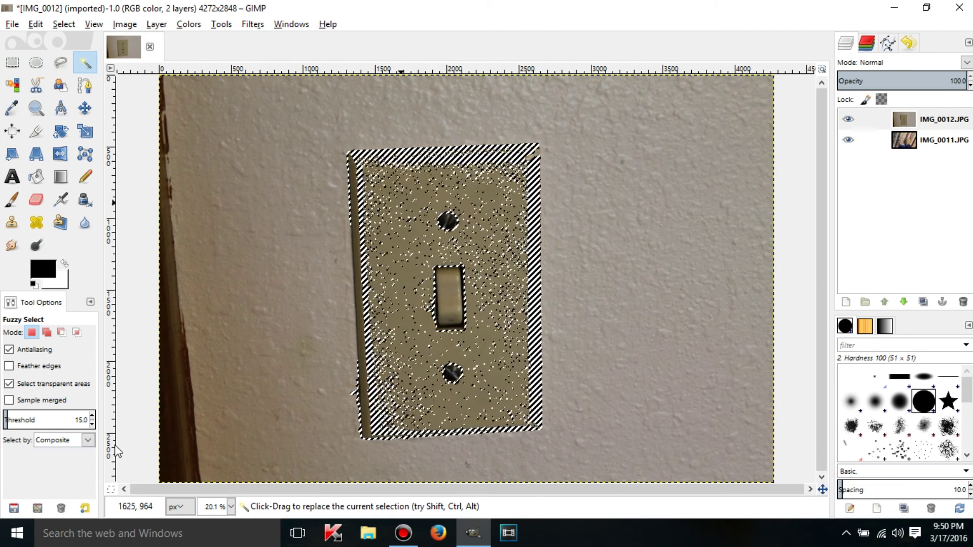
{"action": "scroll", "coordinate": [92, 424], "scroll_direction": "down", "scroll_amount": 8}
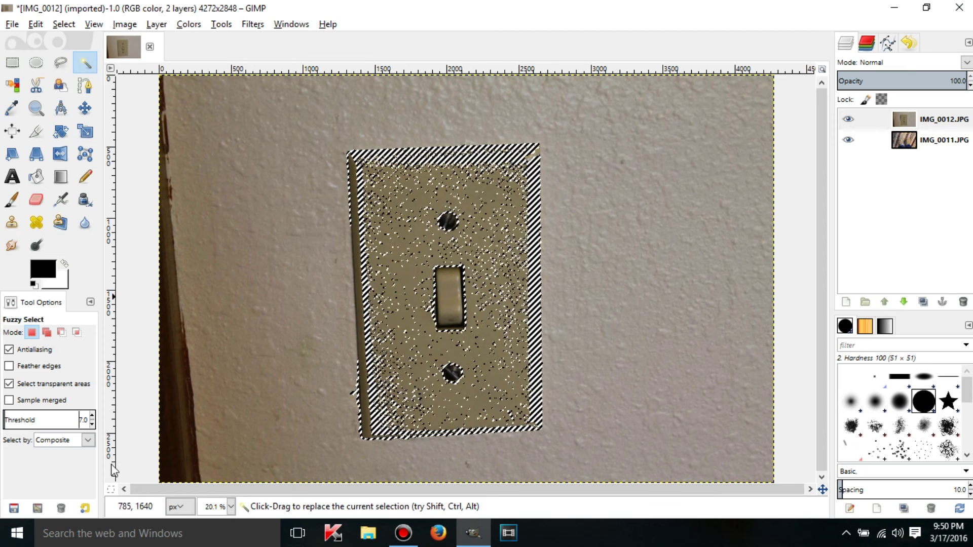
{"action": "left_click", "coordinate": [408, 269]}
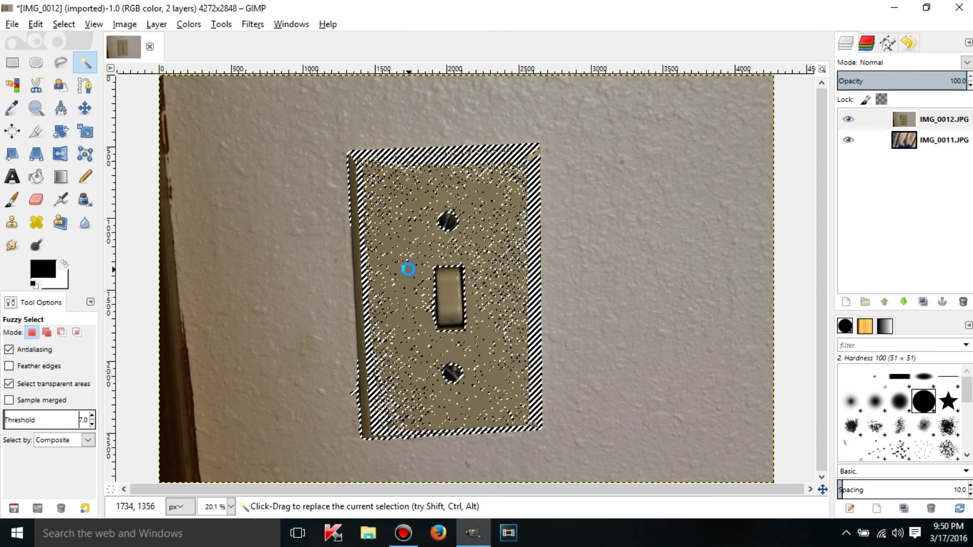
{"action": "left_click", "coordinate": [368, 287]}
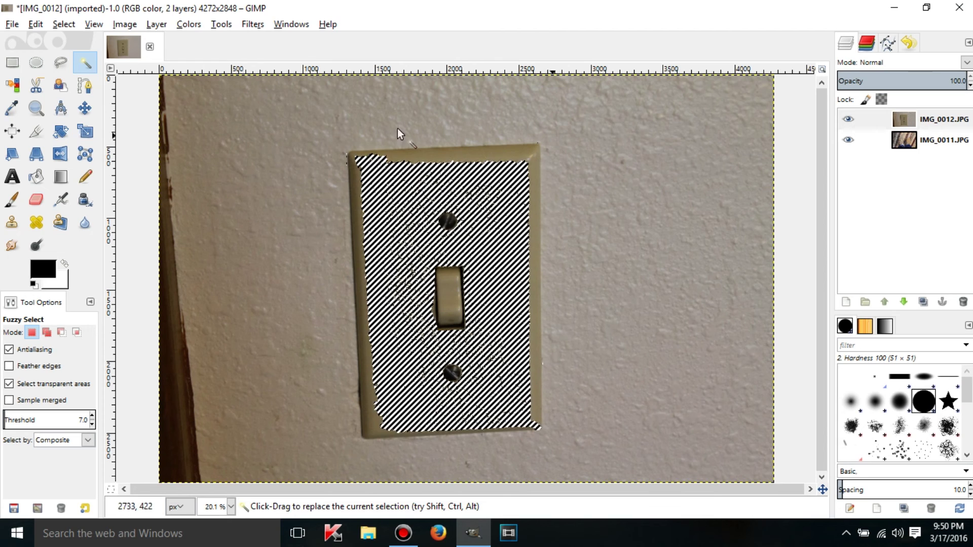
Step: Reselect the plate's face beside the switch with the Fuzzy Select threshold at 10, and delete the selected area
{"action": "left_click", "coordinate": [91, 416]}
{"action": "left_click", "coordinate": [92, 416]}
{"action": "left_click", "coordinate": [92, 416]}
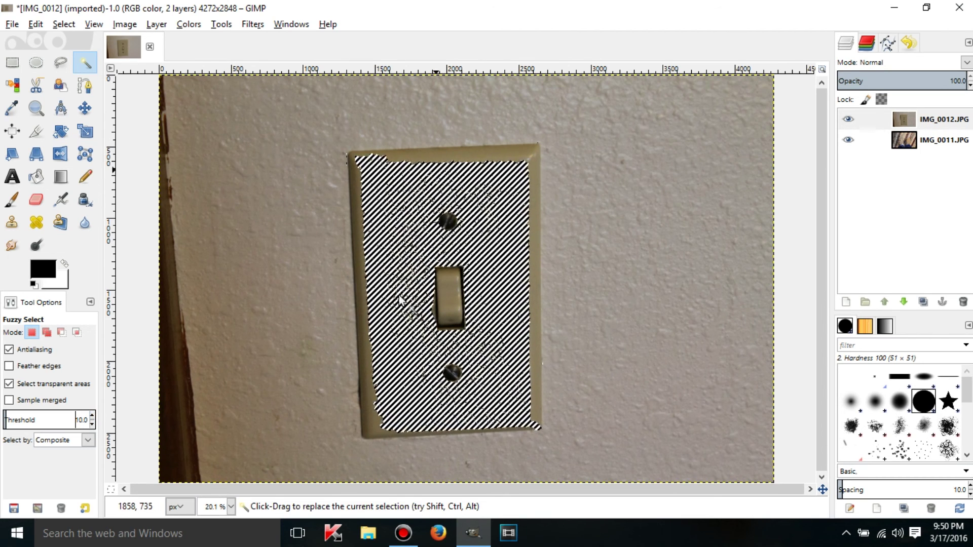
{"action": "left_click", "coordinate": [391, 316]}
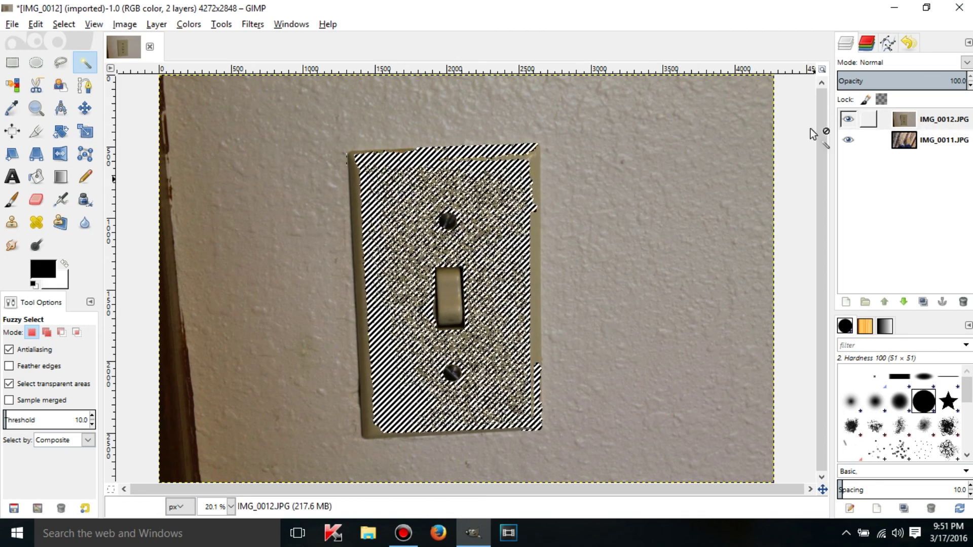
{"action": "key", "text": "Delete"}
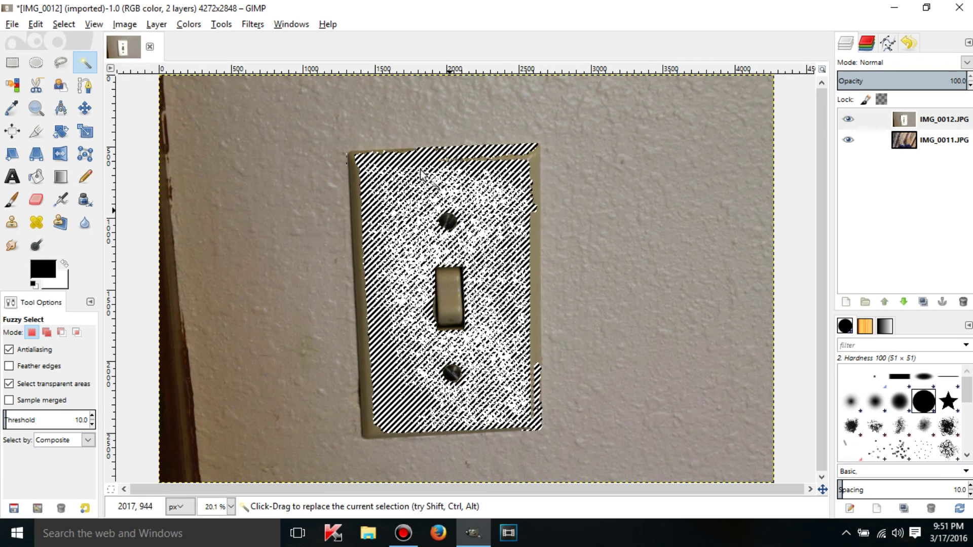
Step: Add an alpha channel to the IMG_0012.JPG layer, delete the selected plate area again and clear the selection
{"action": "left_click", "coordinate": [939, 143]}
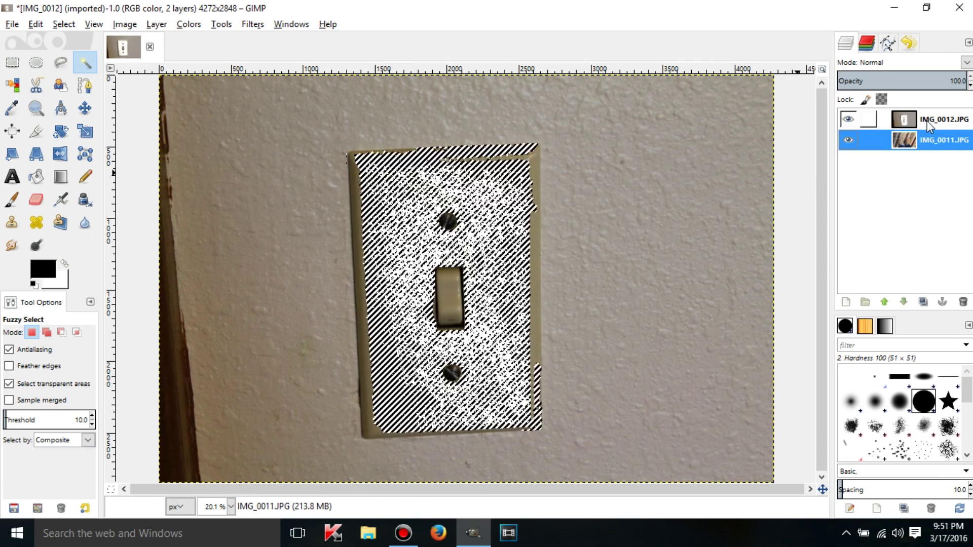
{"action": "left_click", "coordinate": [926, 120]}
{"action": "right_click", "coordinate": [926, 121]}
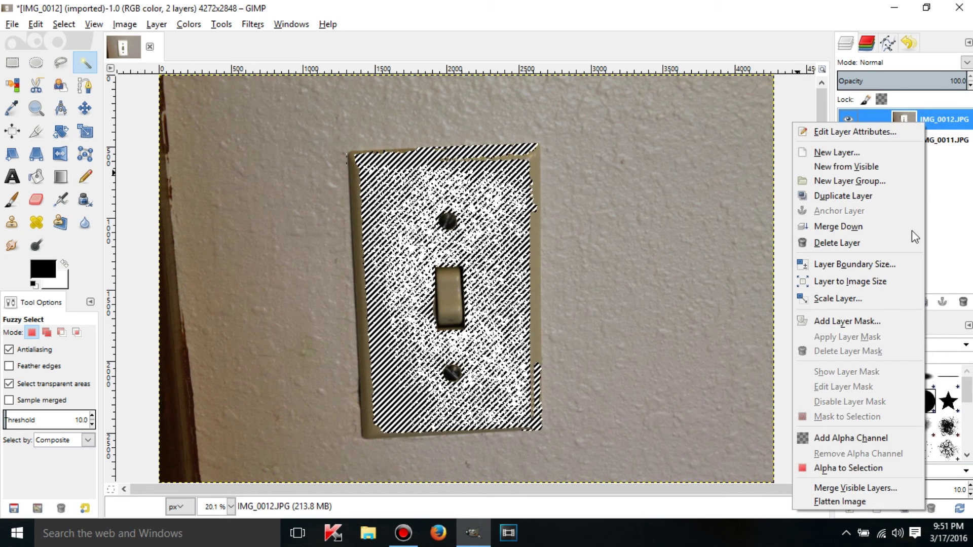
{"action": "left_click", "coordinate": [867, 438]}
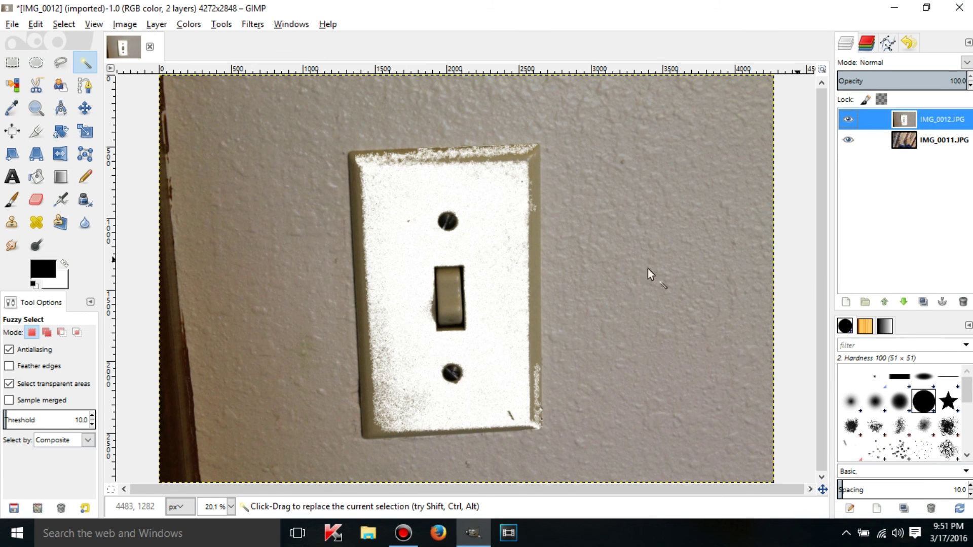
{"action": "key", "text": "Delete"}
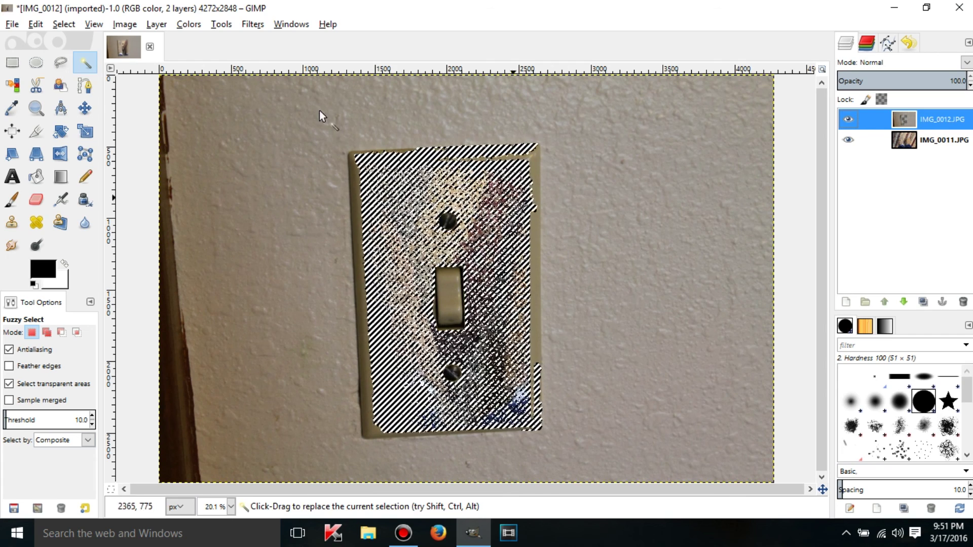
{"action": "left_click", "coordinate": [63, 25]}
{"action": "left_click", "coordinate": [81, 59]}
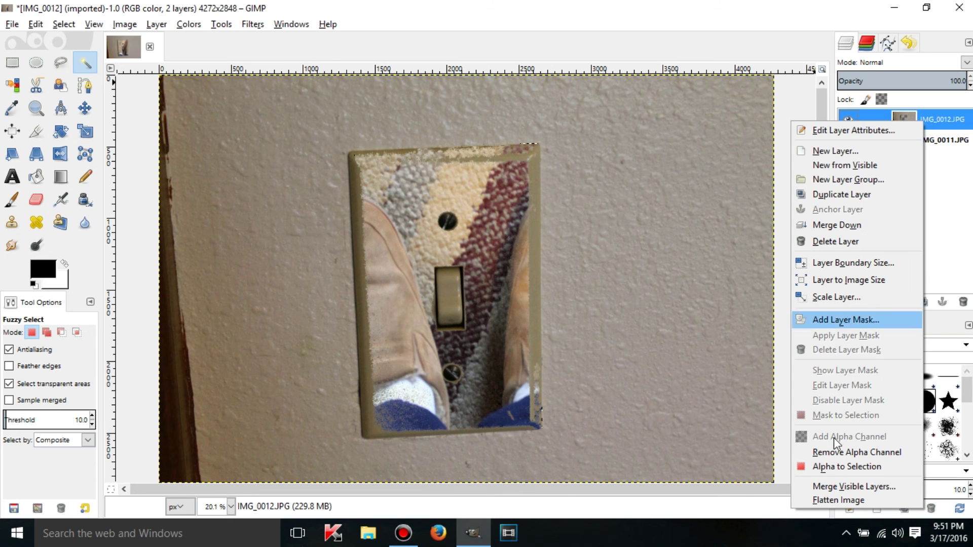
Step: Remove the alpha channel from the IMG_0012.JPG layer
{"action": "left_click", "coordinate": [628, 121]}
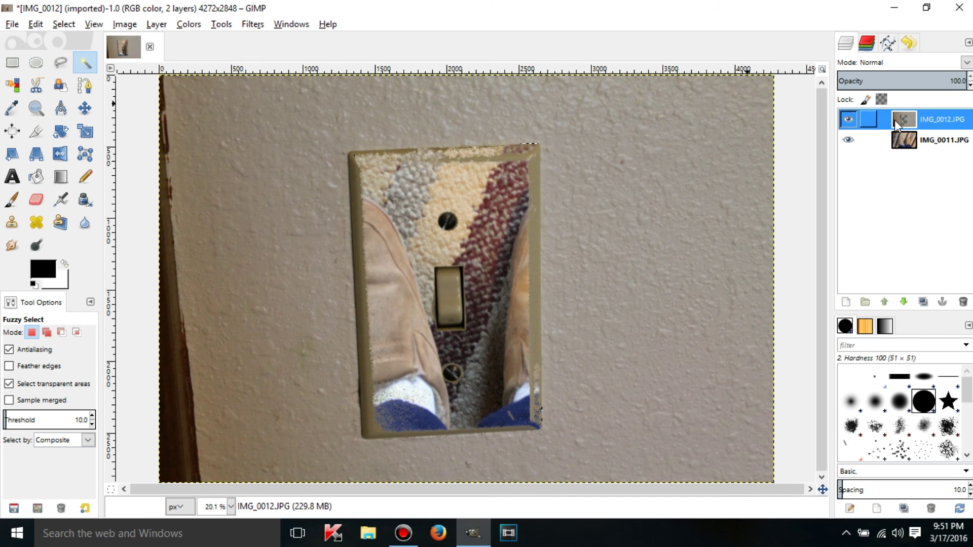
{"action": "right_click", "coordinate": [935, 117]}
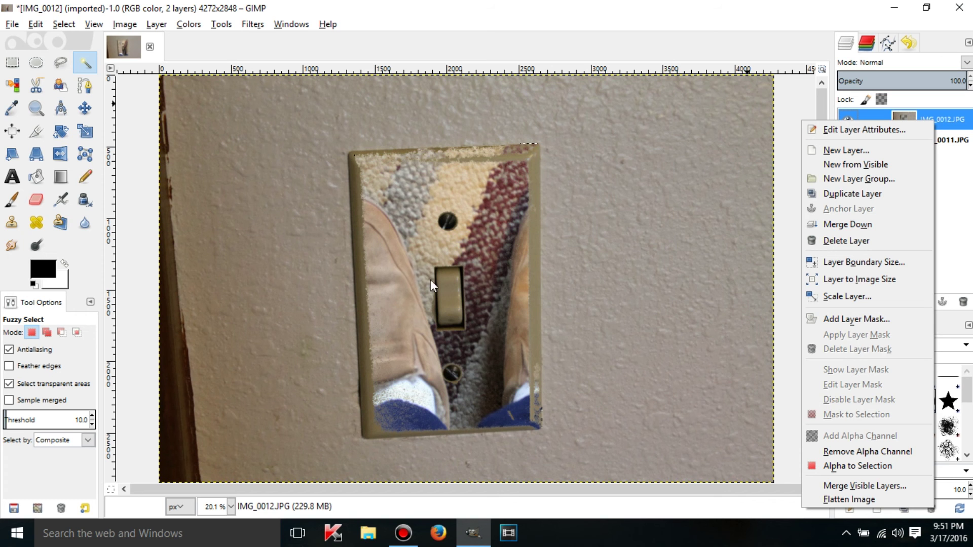
{"action": "left_click", "coordinate": [848, 451]}
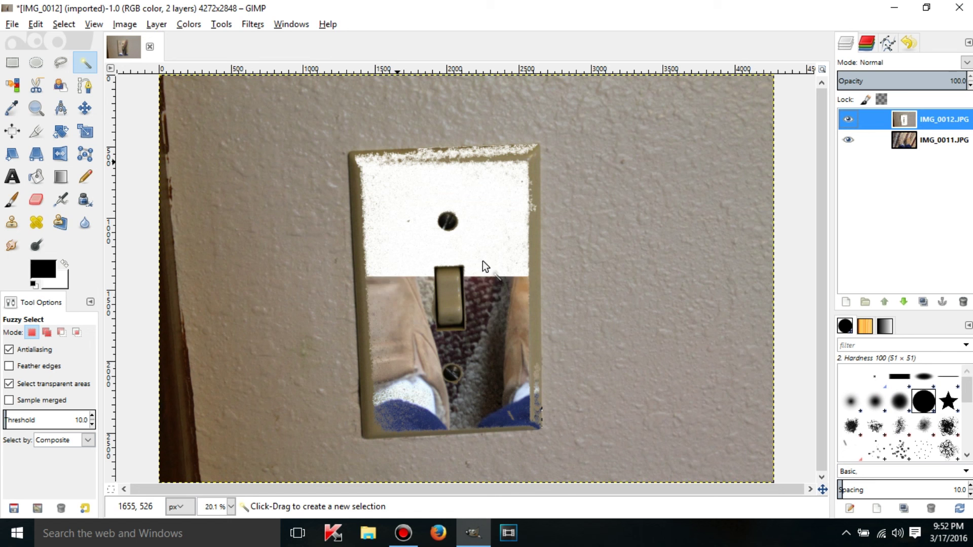